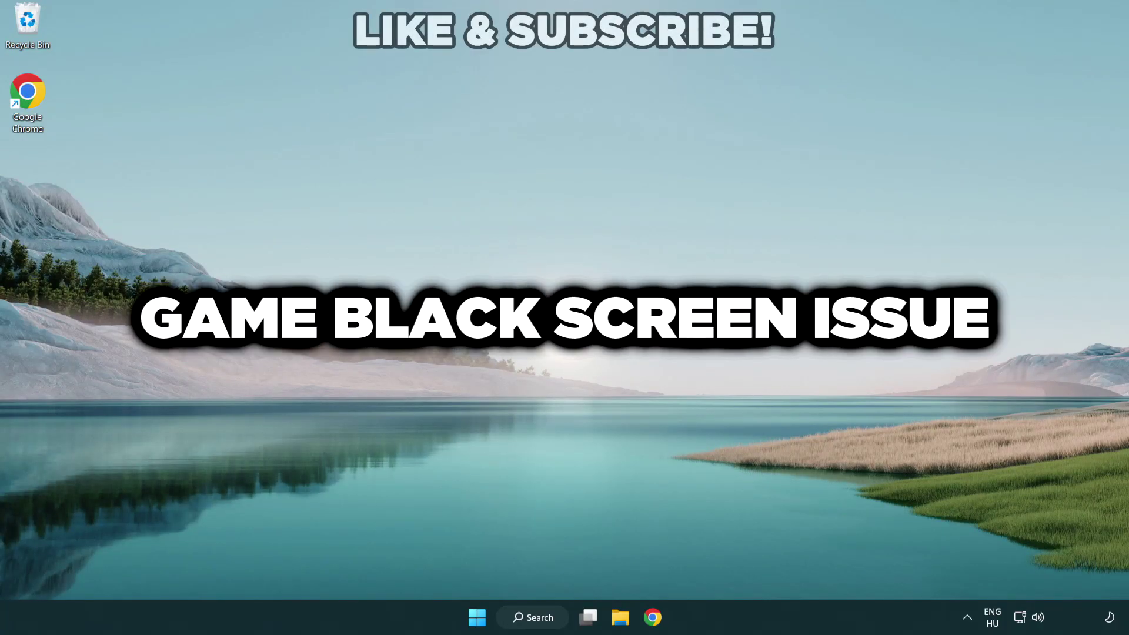
Search Windows for 'device manager' and launch Device Manager from the best match
{"action": "left_click", "coordinate": [541, 618]}
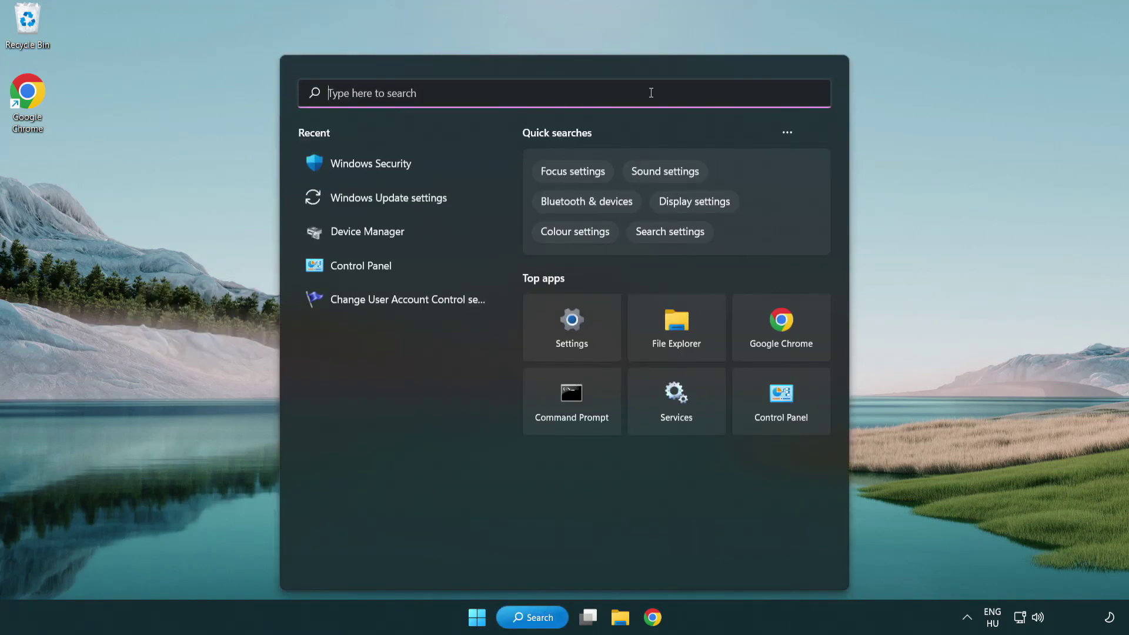
{"action": "type", "text": "device m"}
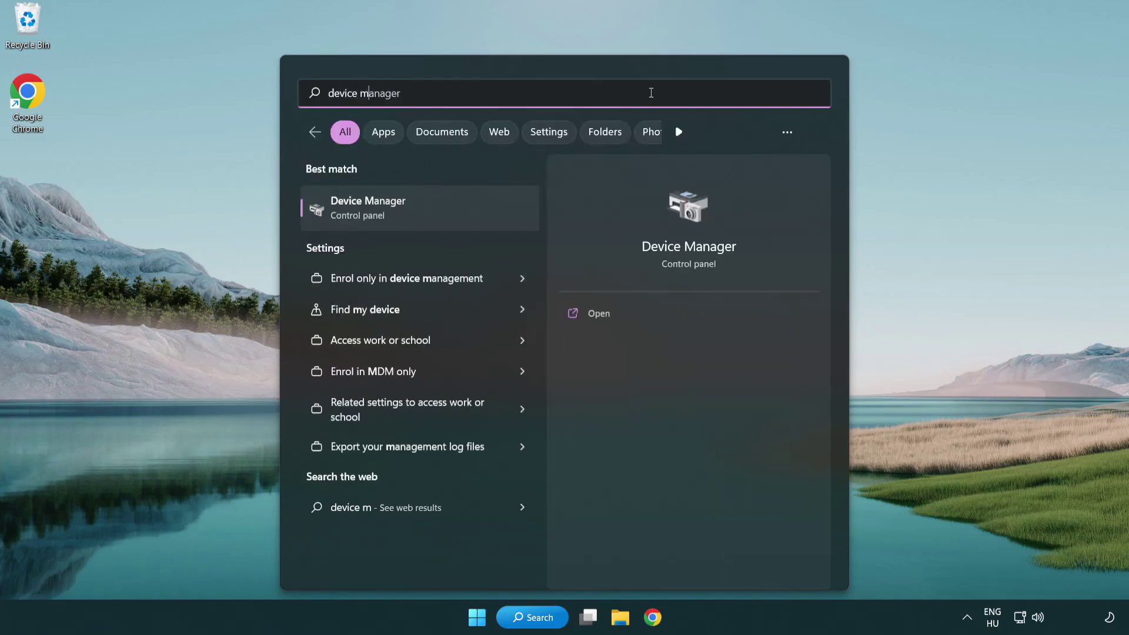
{"action": "type", "text": "anager"}
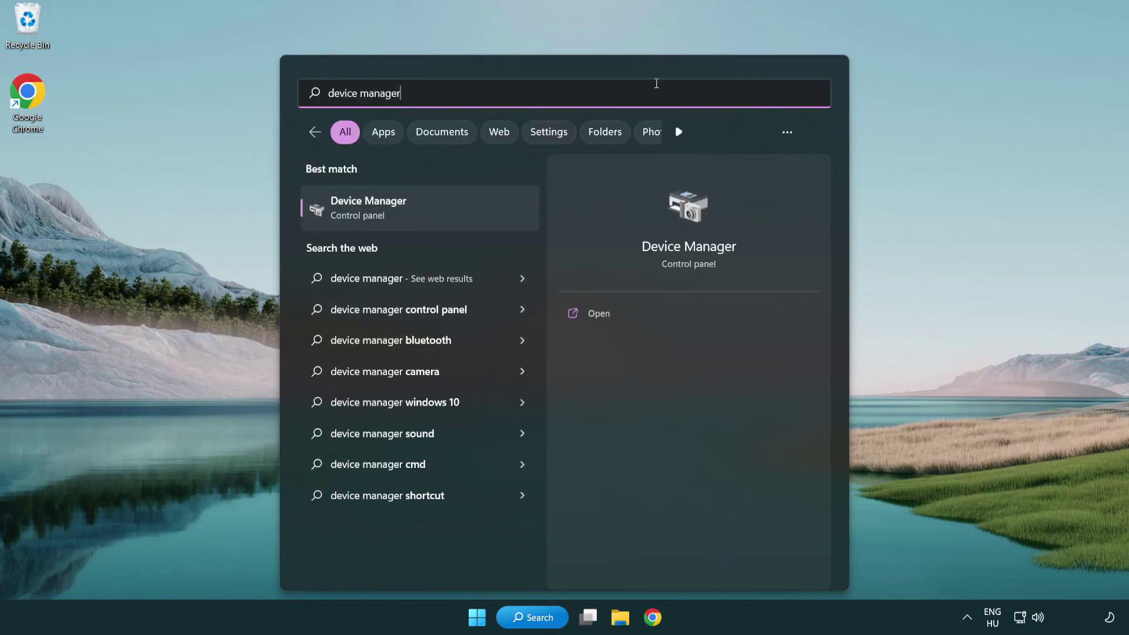
{"action": "left_click", "coordinate": [451, 212]}
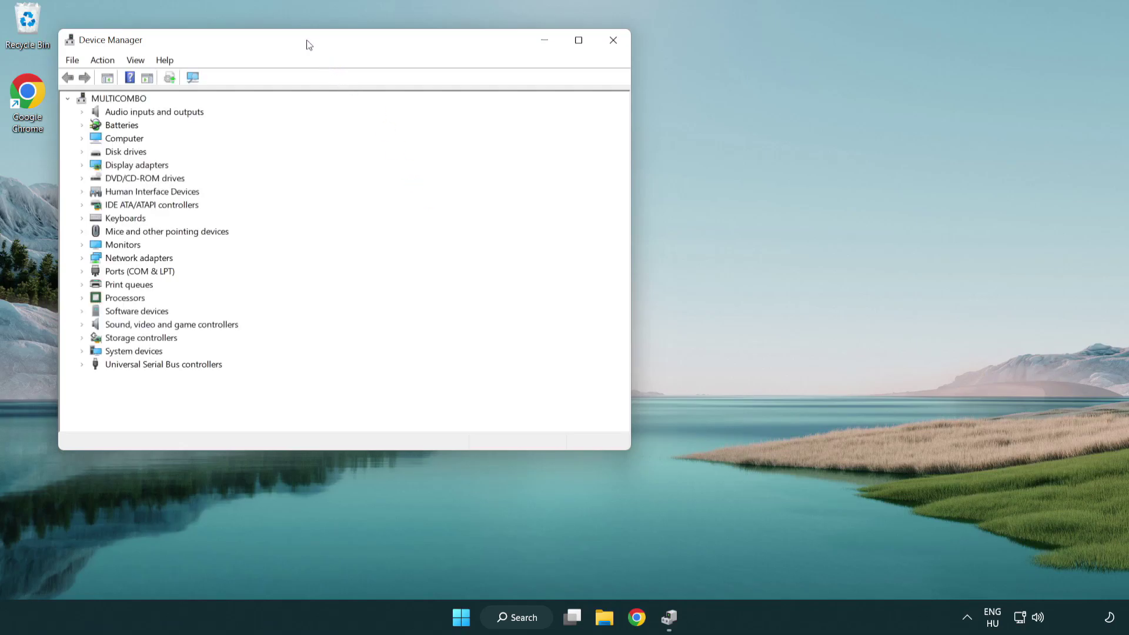
Auto-search for a VMware SVGA 3D driver update, confirm the best is installed, then close Device Manager
{"action": "left_click_drag", "start_coordinate": [308, 47], "coordinate": [497, 114]}
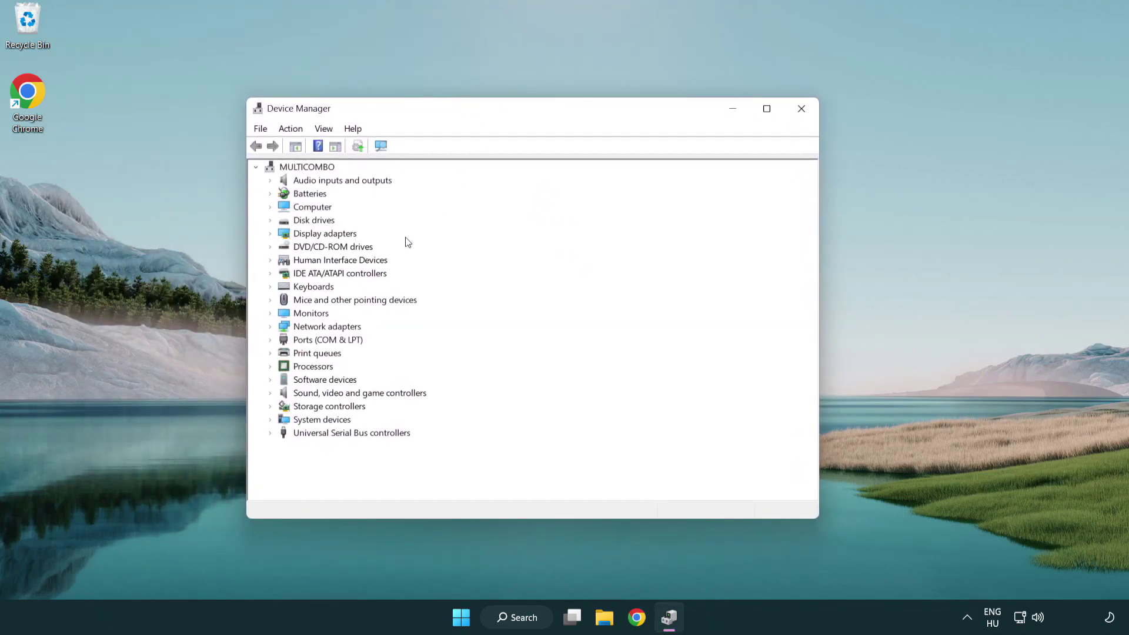
{"action": "left_click", "coordinate": [312, 235]}
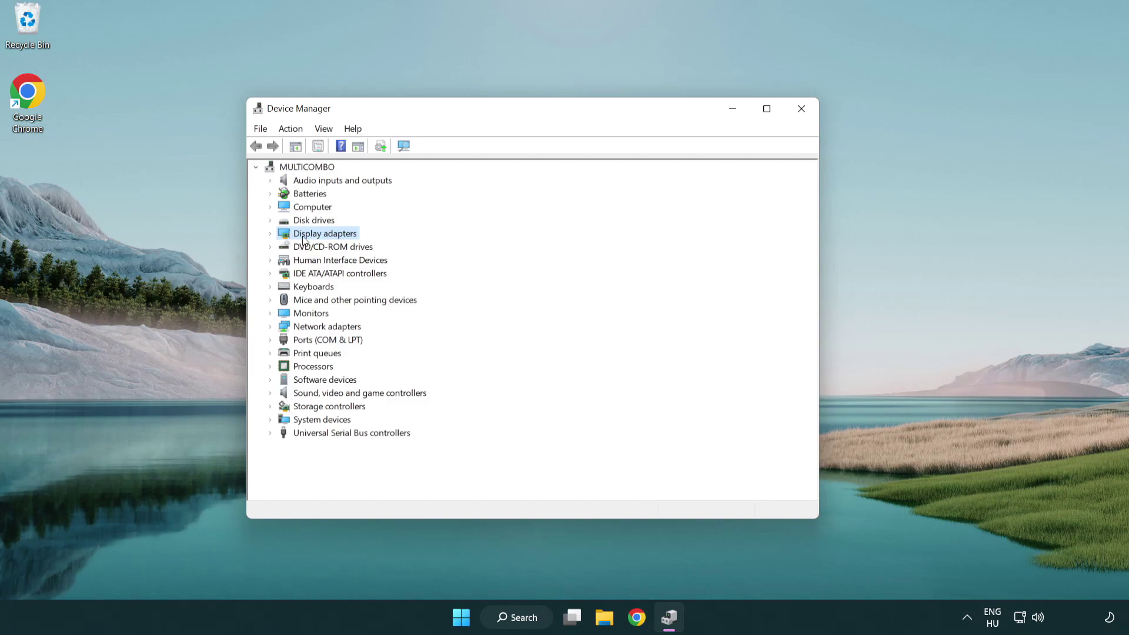
{"action": "left_click", "coordinate": [271, 235]}
{"action": "left_click", "coordinate": [316, 250]}
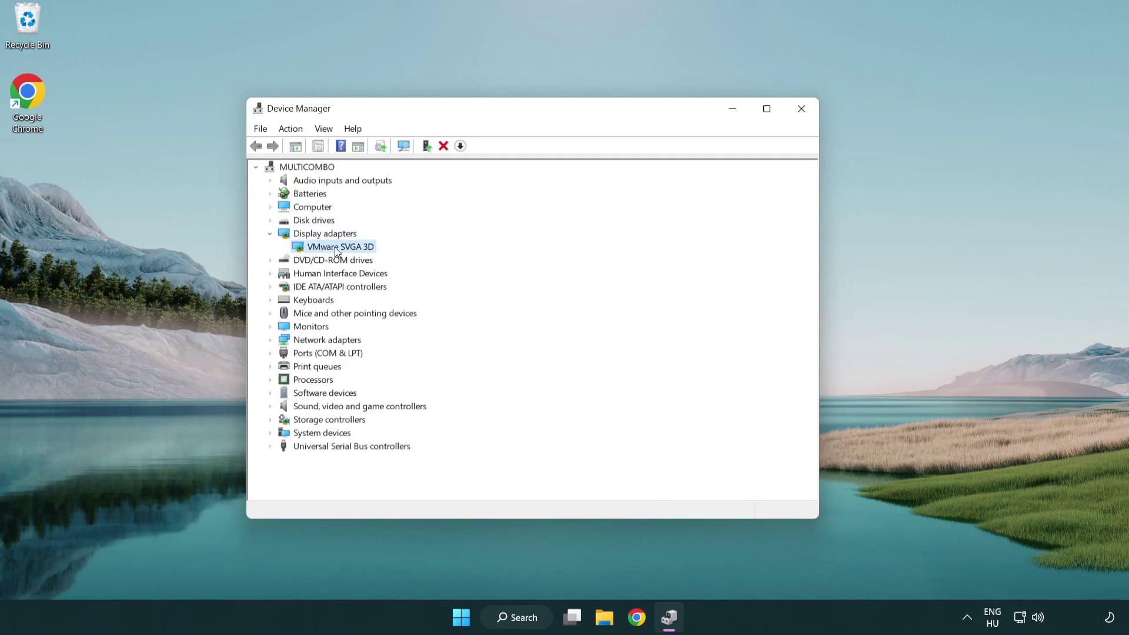
{"action": "right_click", "coordinate": [334, 247]}
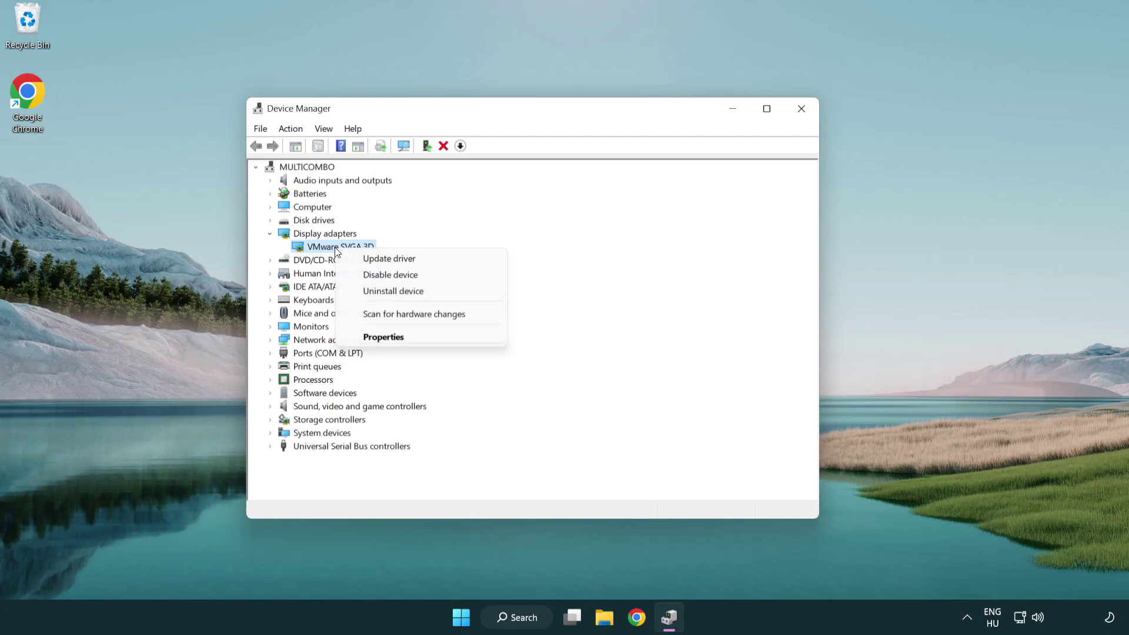
{"action": "left_click", "coordinate": [445, 261]}
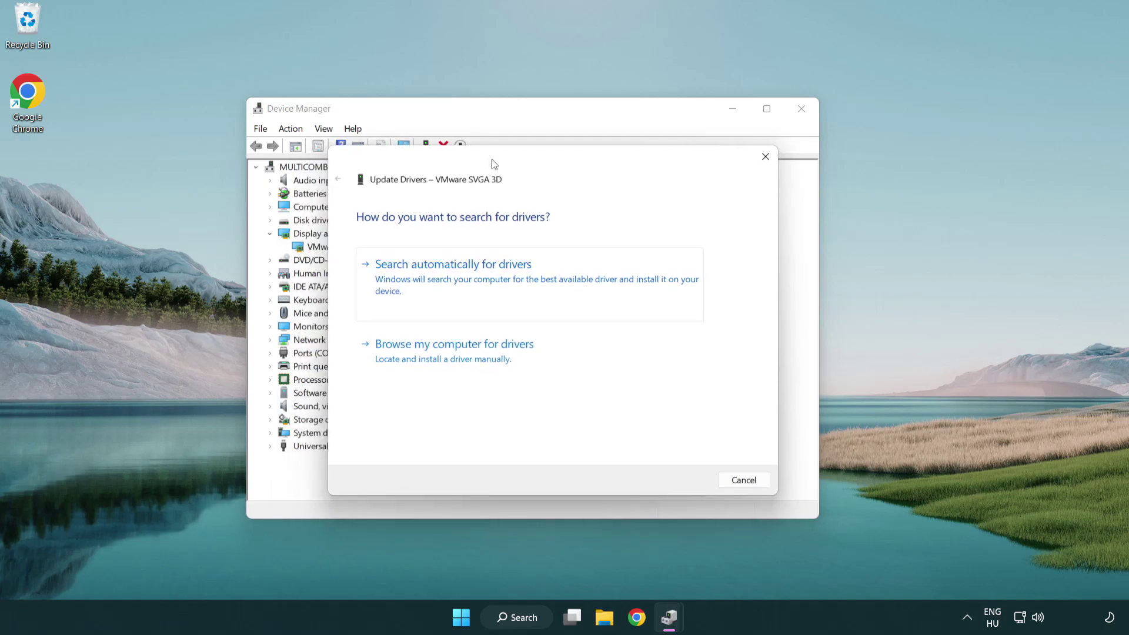
{"action": "left_click_drag", "start_coordinate": [468, 176], "coordinate": [492, 165]}
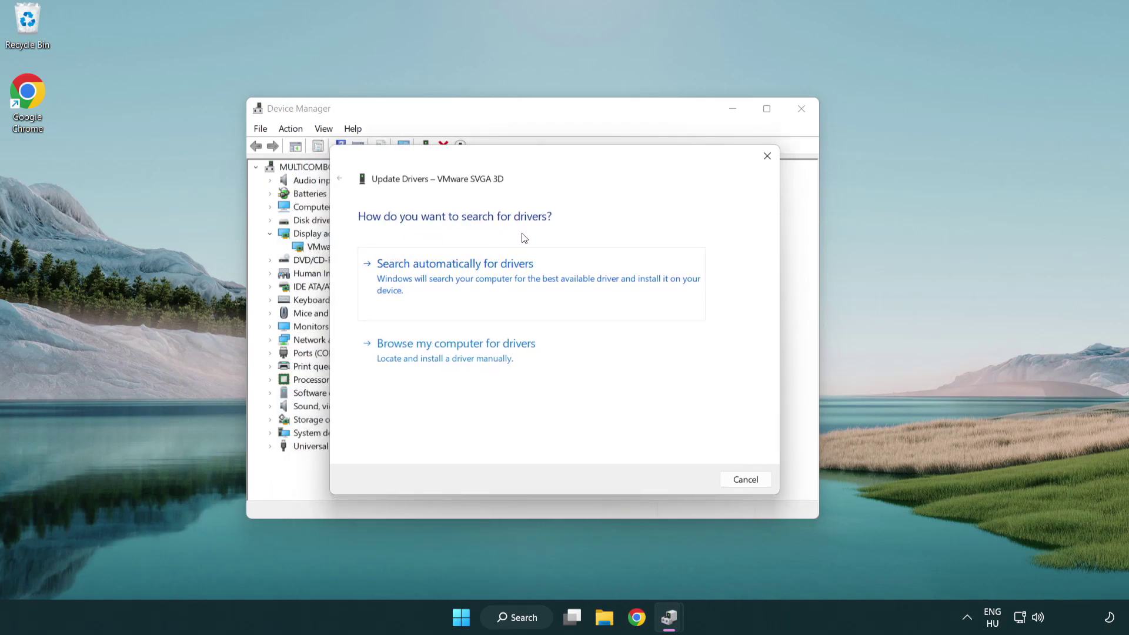
{"action": "left_click", "coordinate": [495, 274]}
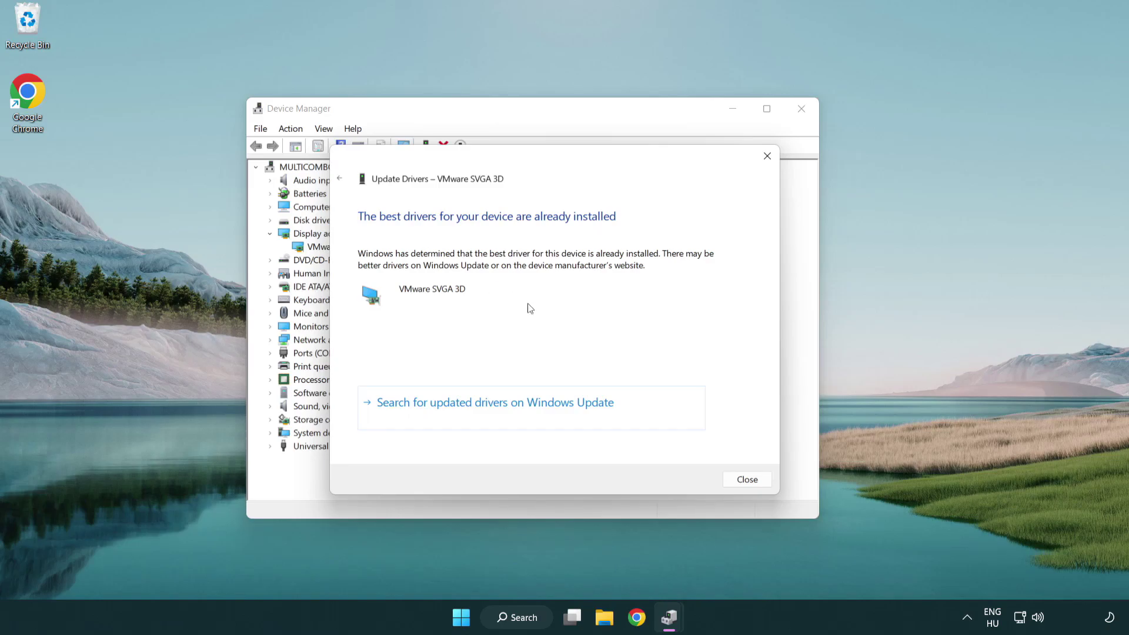
{"action": "left_click", "coordinate": [748, 480]}
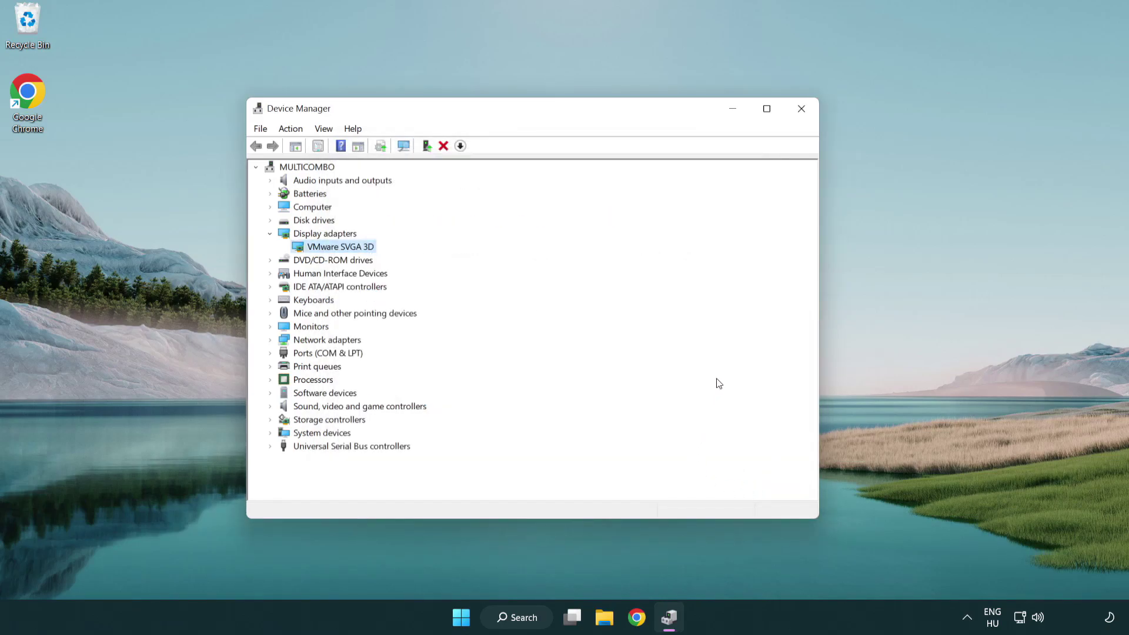
{"action": "left_click", "coordinate": [804, 110]}
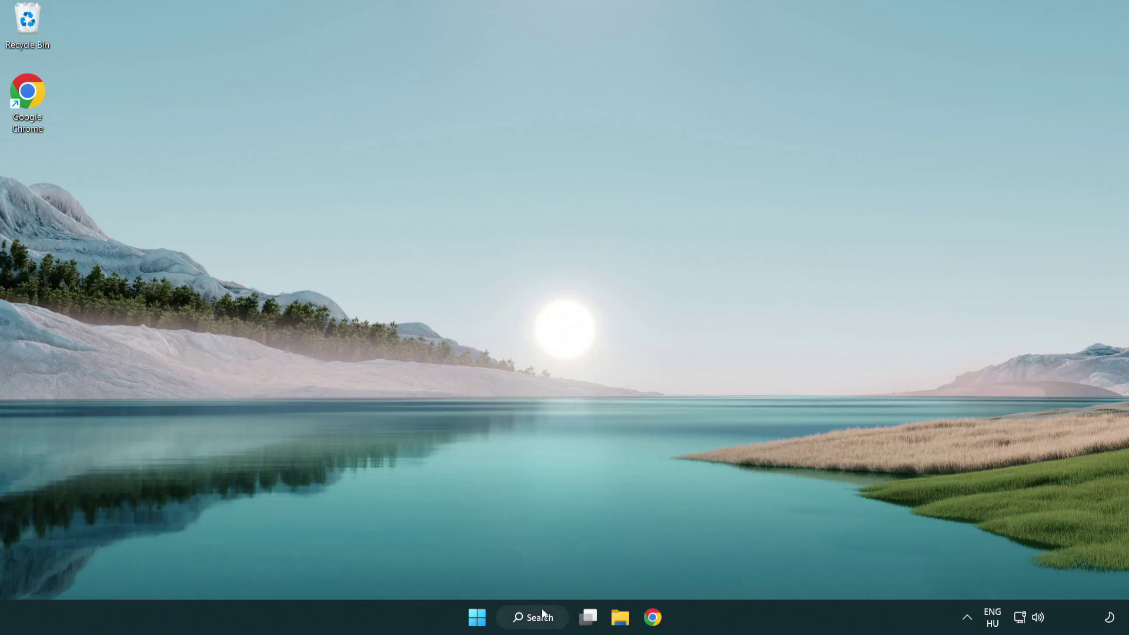
Search Windows for 'update' and open the Windows Update settings page
{"action": "left_click", "coordinate": [520, 618]}
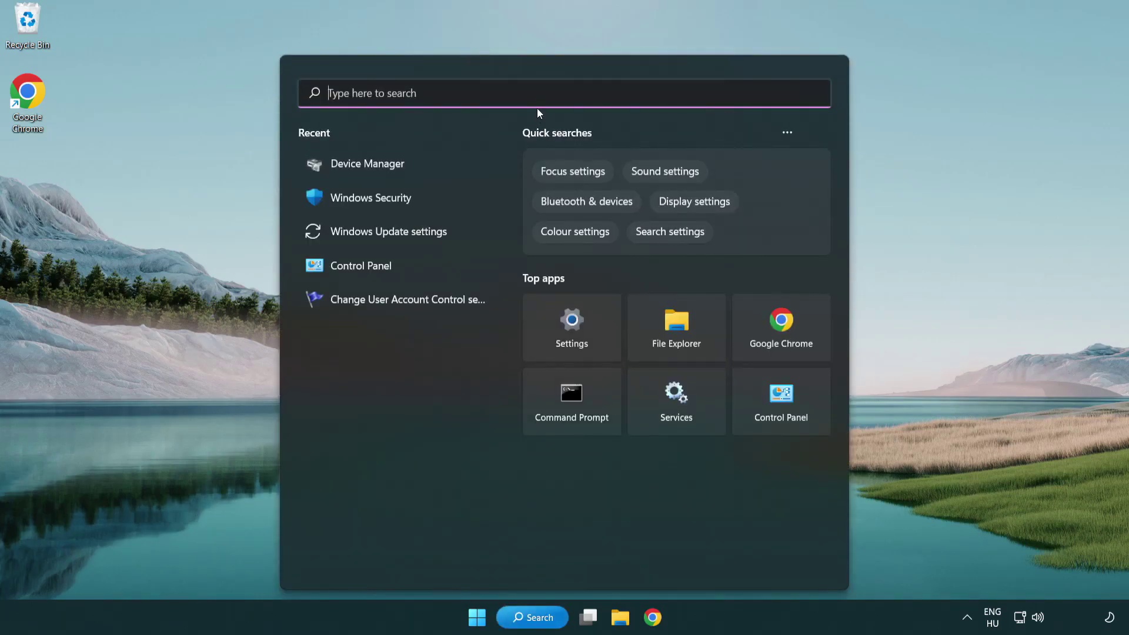
{"action": "type", "text": "u"}
{"action": "type", "text": "pdate"}
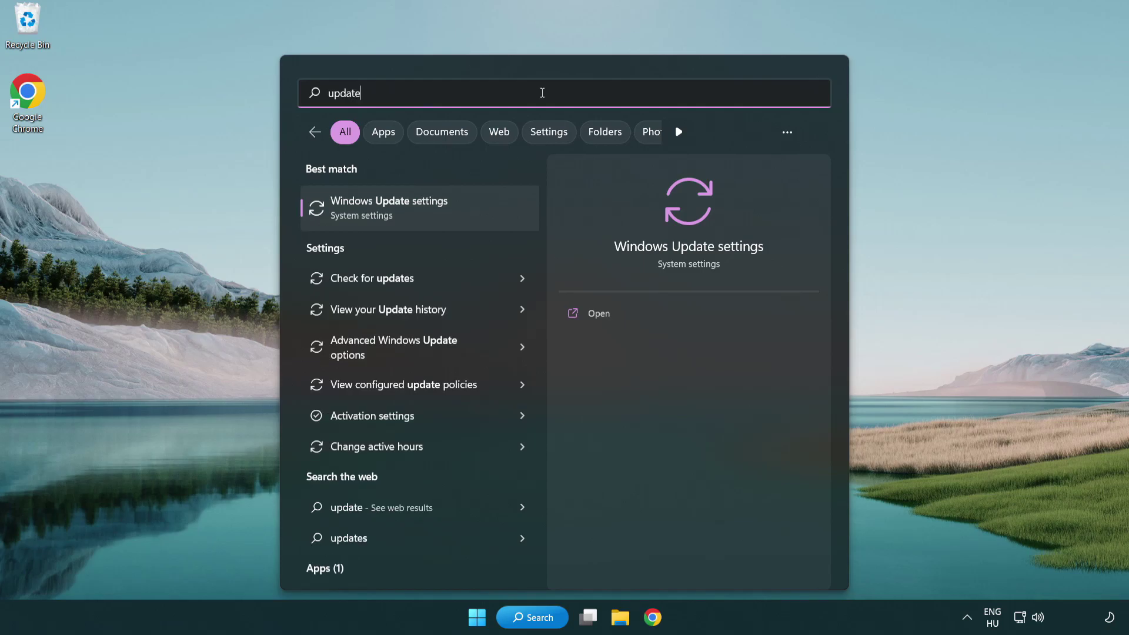
{"action": "left_click", "coordinate": [440, 211]}
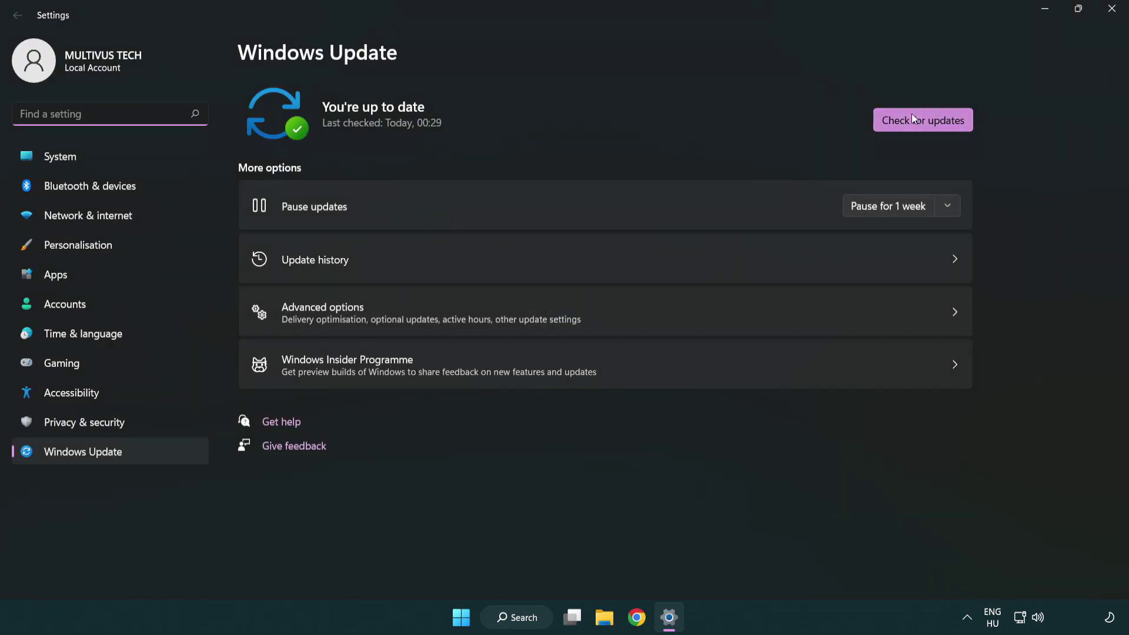
Check for updates until Settings reports 'You're up to date', then close Settings
{"action": "left_click", "coordinate": [942, 126]}
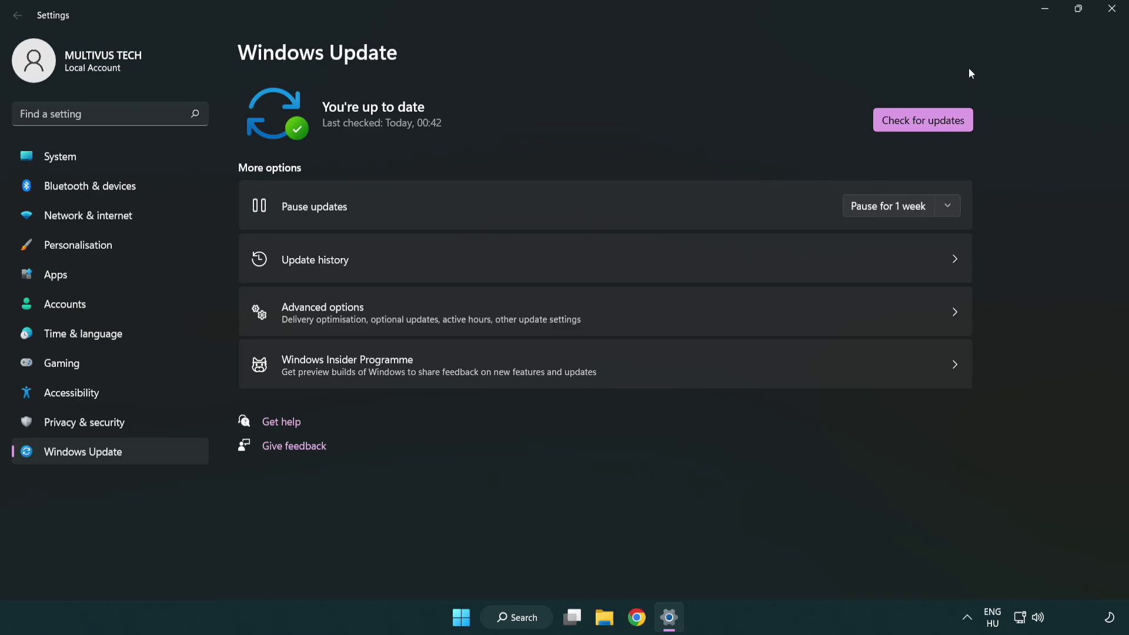
{"action": "left_click", "coordinate": [1108, 17]}
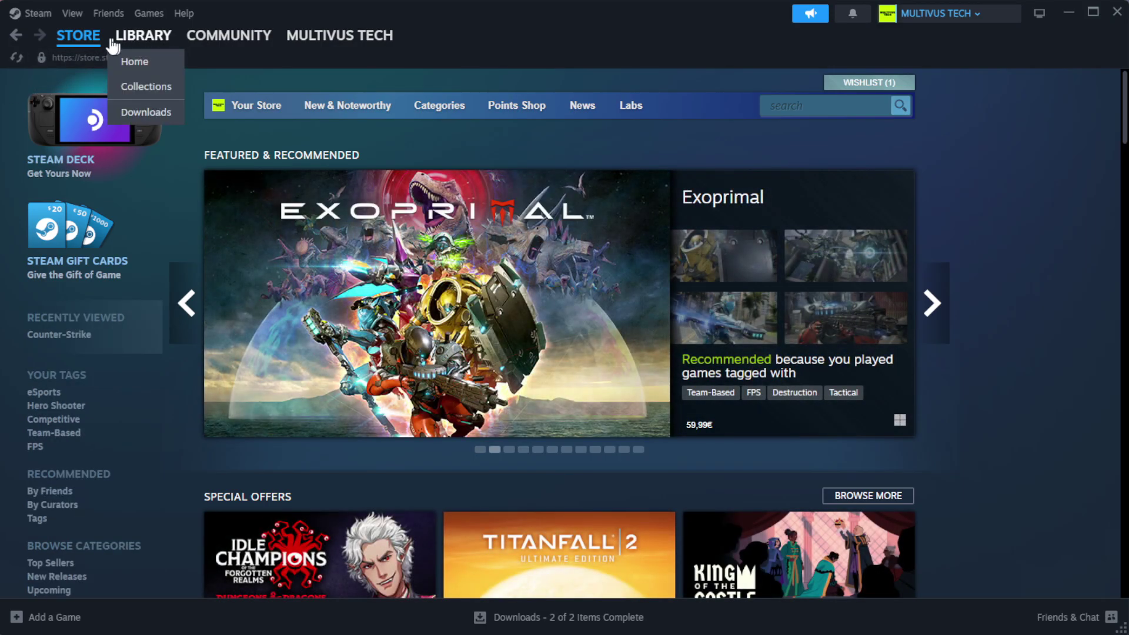
Verify YOUR NOT WORKING GAME's files from its Steam Installed Files properties, validating all 1039 files
{"action": "left_click", "coordinate": [163, 64]}
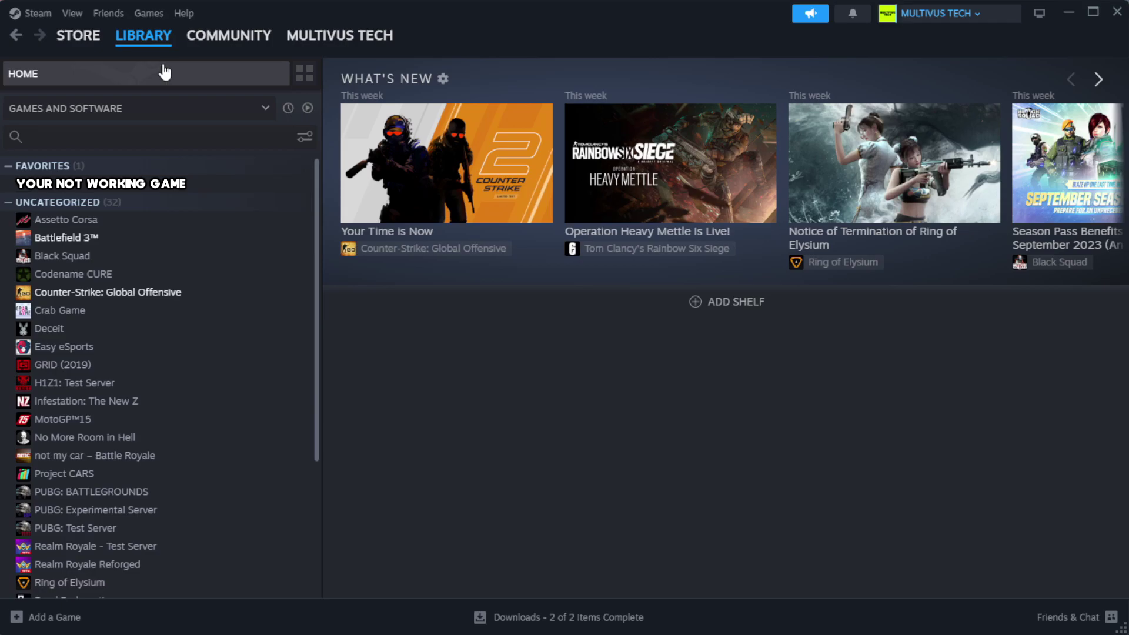
{"action": "right_click", "coordinate": [278, 191]}
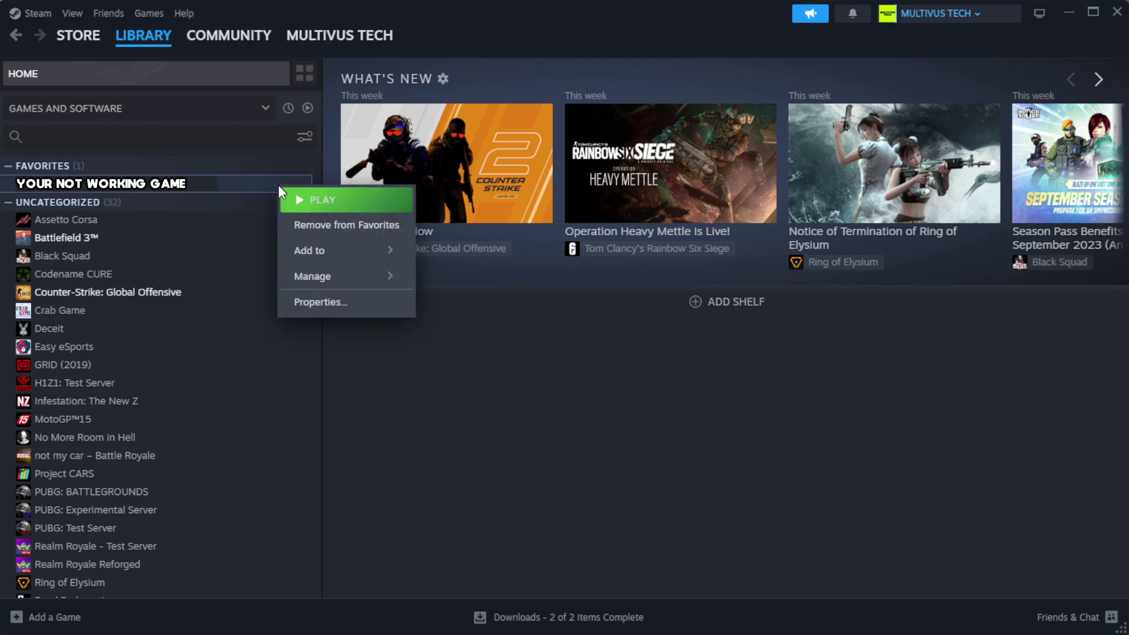
{"action": "left_click", "coordinate": [358, 305]}
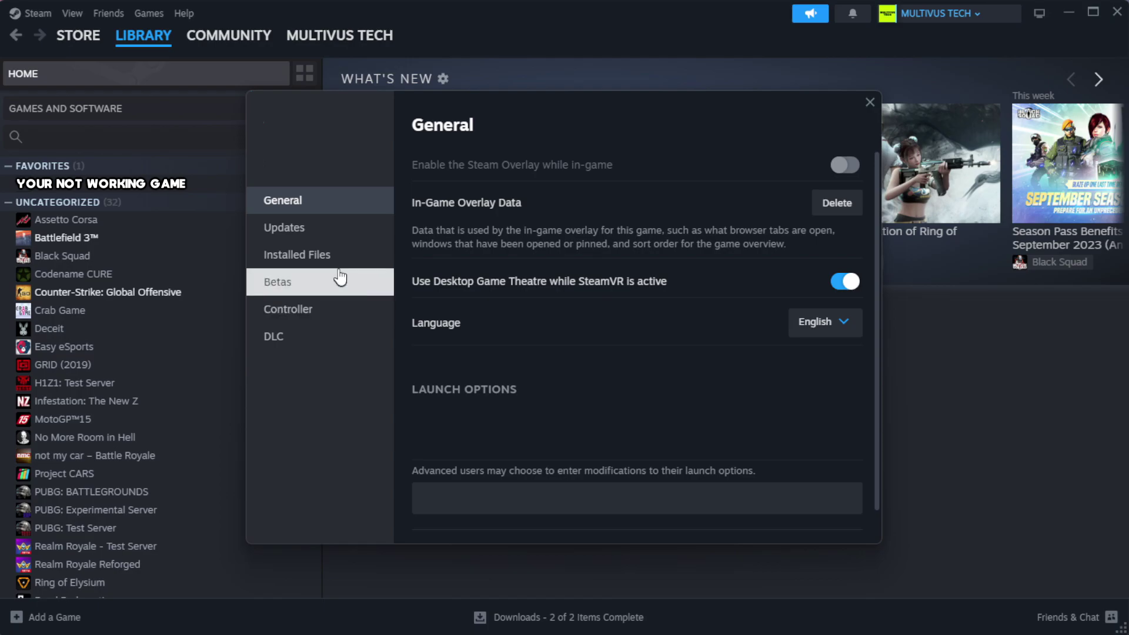
{"action": "left_click", "coordinate": [371, 268]}
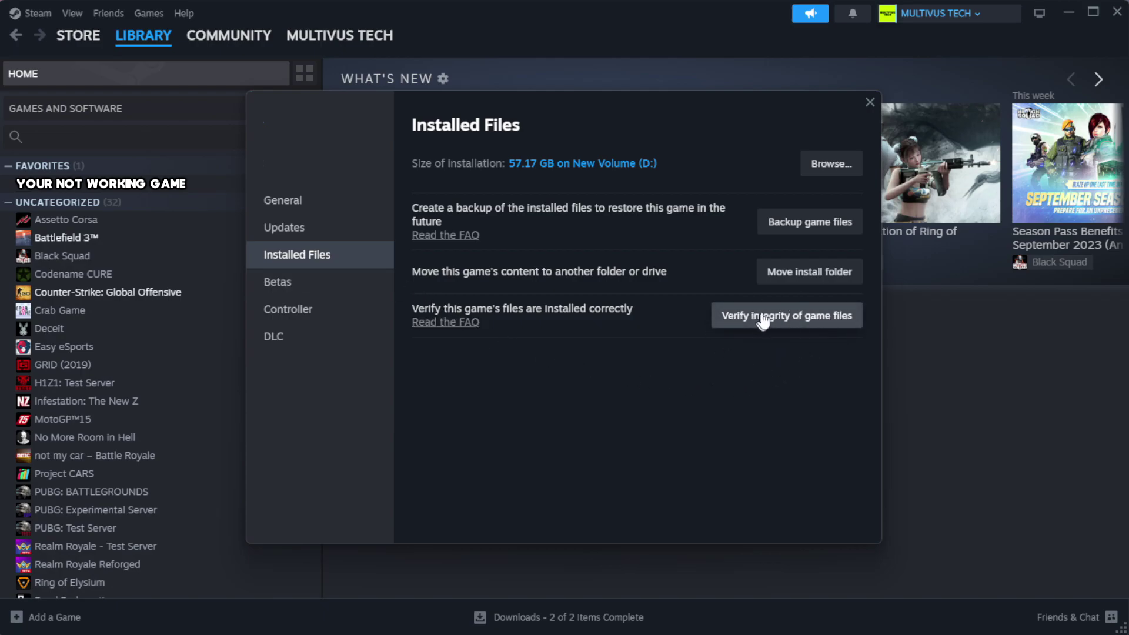
{"action": "left_click", "coordinate": [792, 318]}
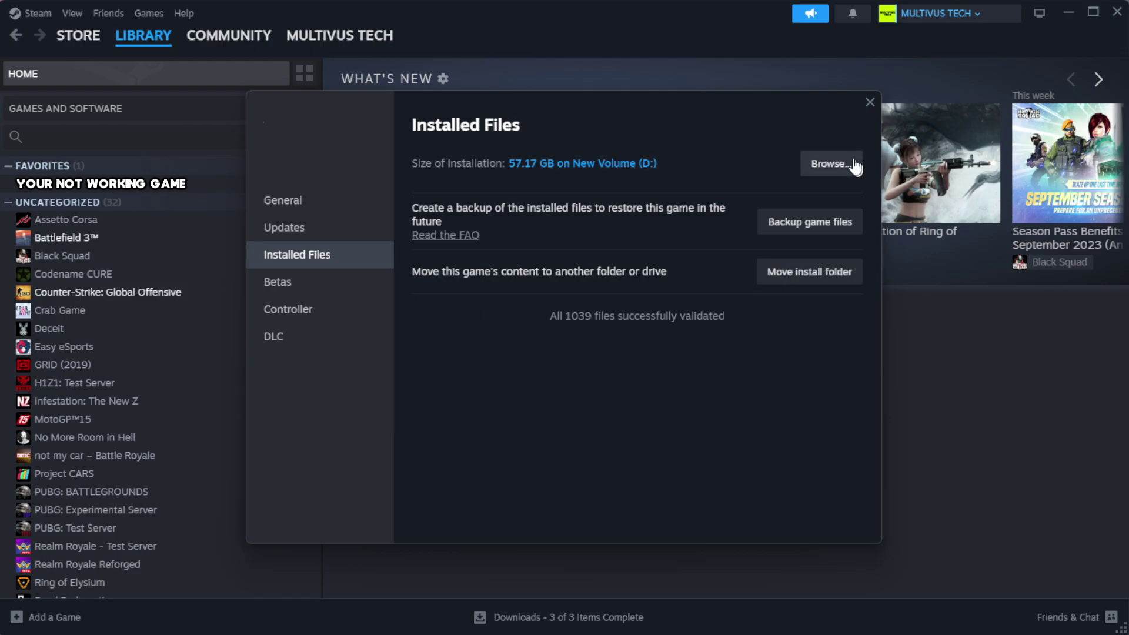
Browse to the game's install folder and open the YOUR NOT WORKING GAME shortcut's Properties
{"action": "left_click", "coordinate": [830, 179]}
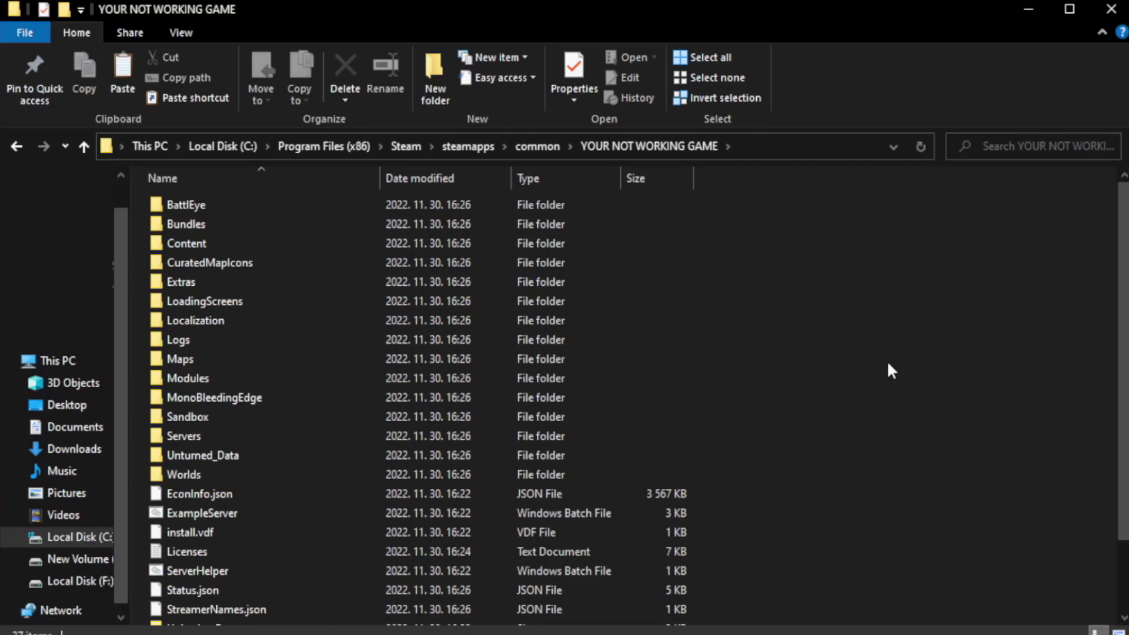
{"action": "scroll", "coordinate": [1127, 316], "scroll_direction": "down", "scroll_amount": 2}
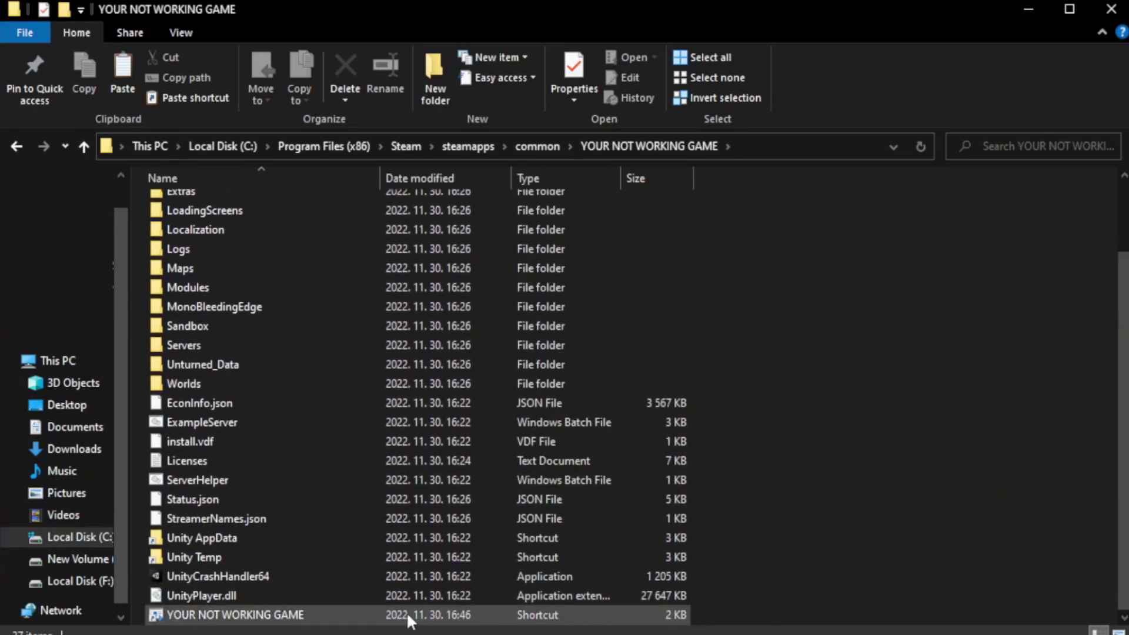
{"action": "left_click", "coordinate": [411, 615]}
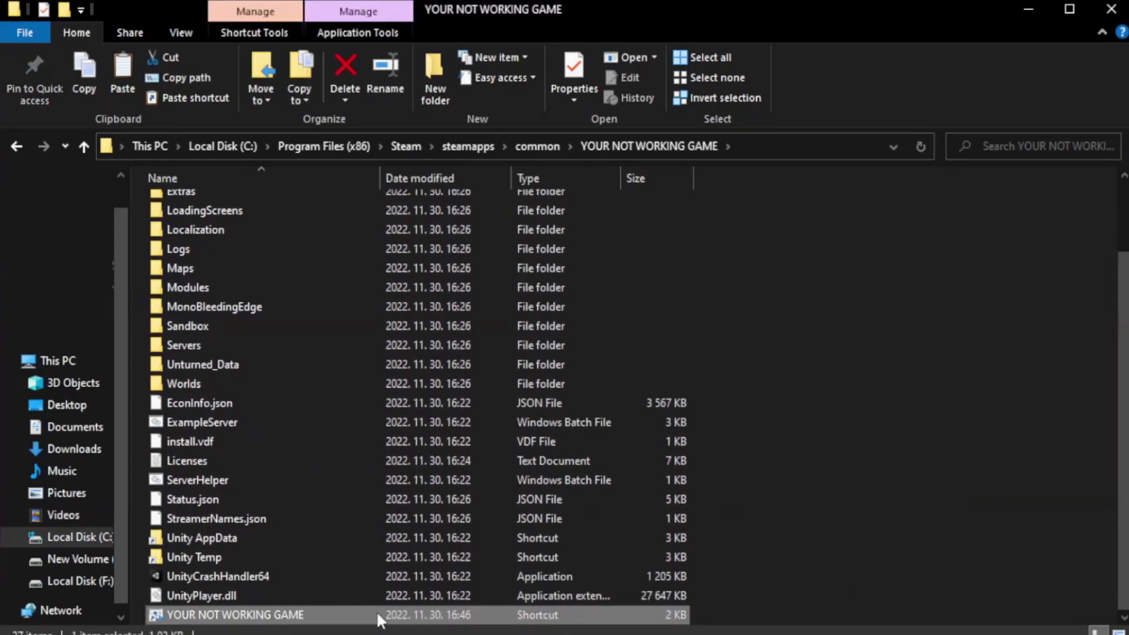
{"action": "right_click", "coordinate": [377, 612]}
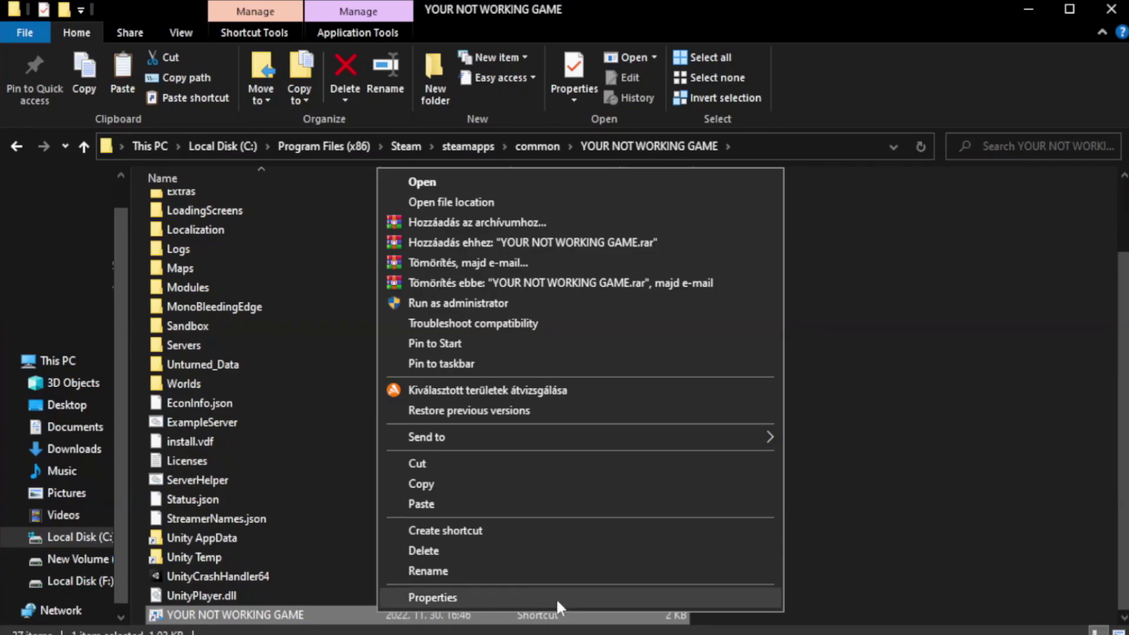
{"action": "left_click", "coordinate": [576, 594]}
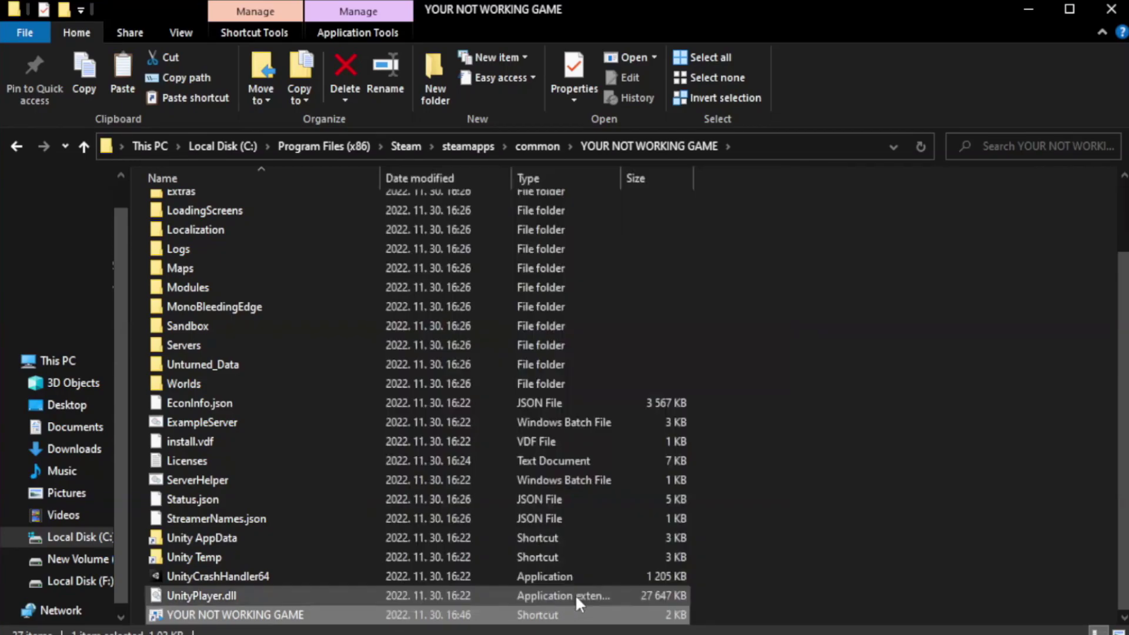
{"action": "left_click_drag", "start_coordinate": [565, 323], "coordinate": [570, 121]}
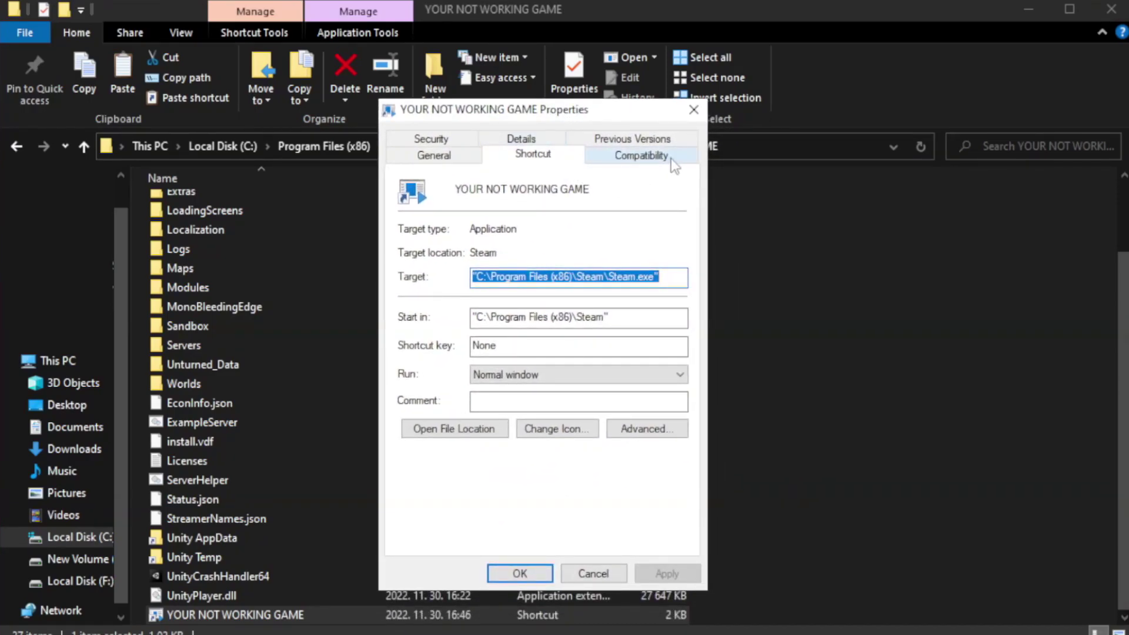
Set the shortcut to Windows 8 compatibility mode with fullscreen optimizations disabled and administrator rights, and apply
{"action": "left_click", "coordinate": [636, 162]}
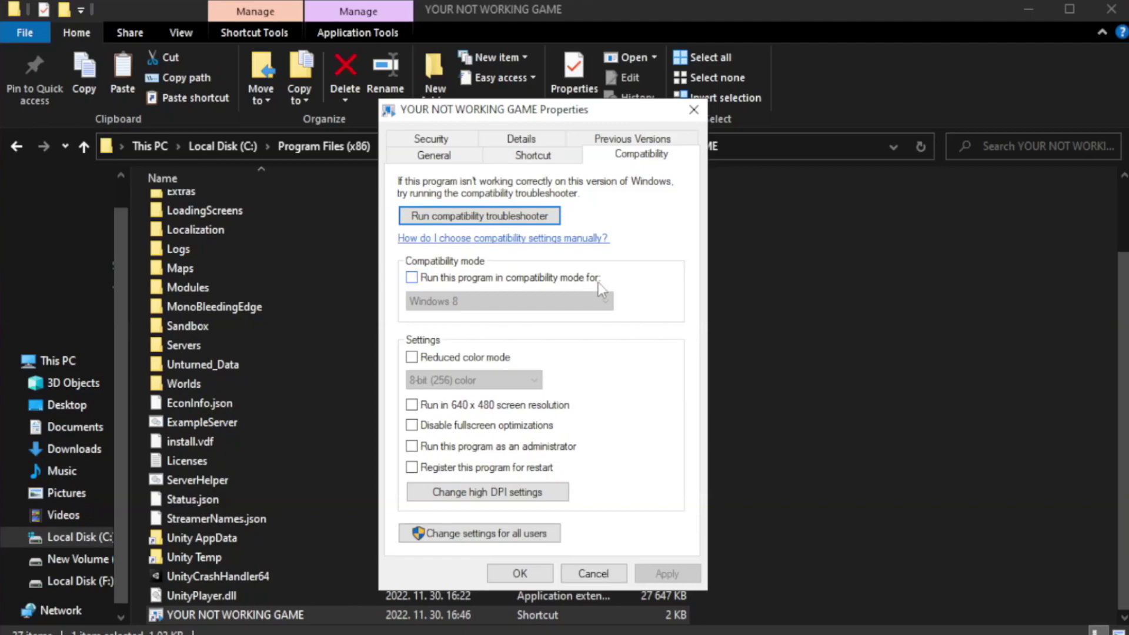
{"action": "left_click", "coordinate": [448, 280]}
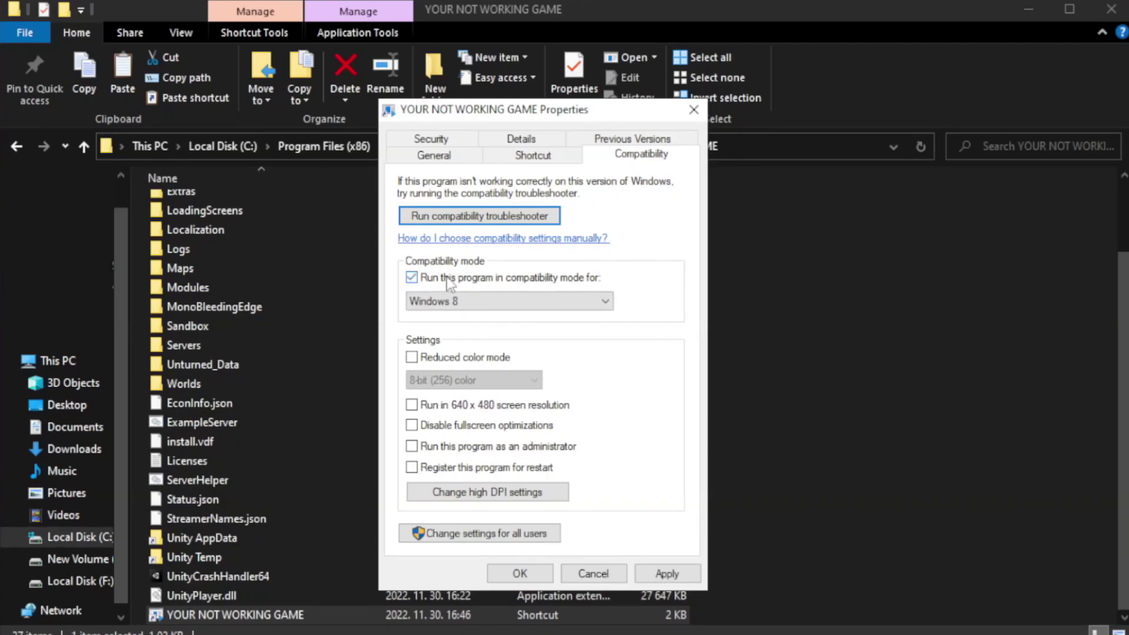
{"action": "left_click", "coordinate": [498, 301]}
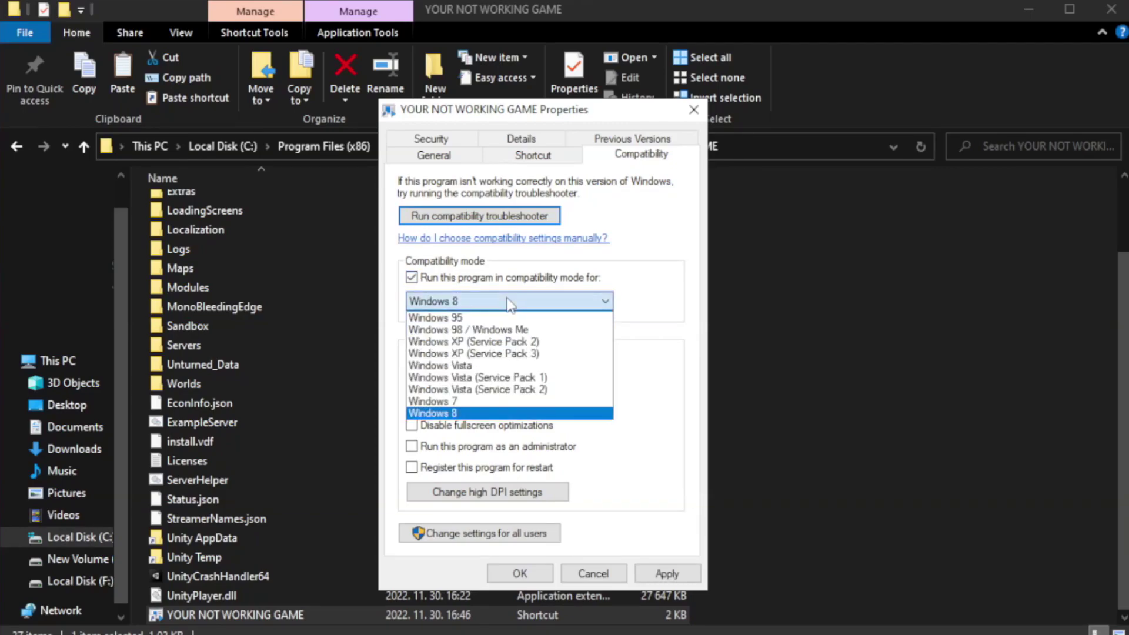
{"action": "left_click", "coordinate": [477, 414]}
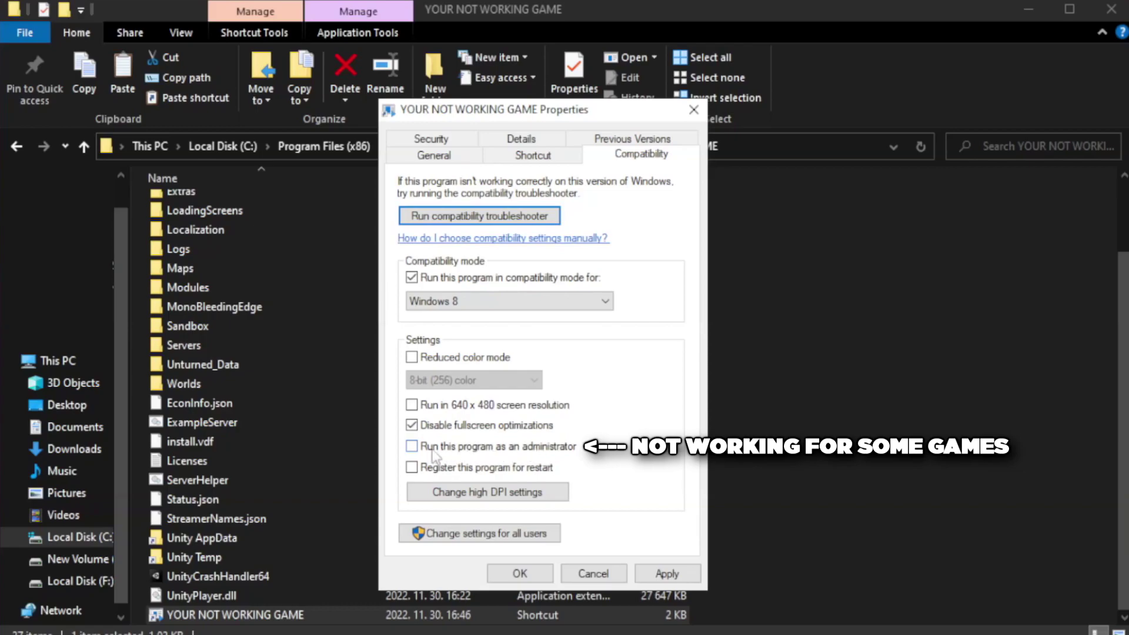
{"action": "left_click", "coordinate": [444, 454]}
{"action": "left_click", "coordinate": [663, 575]}
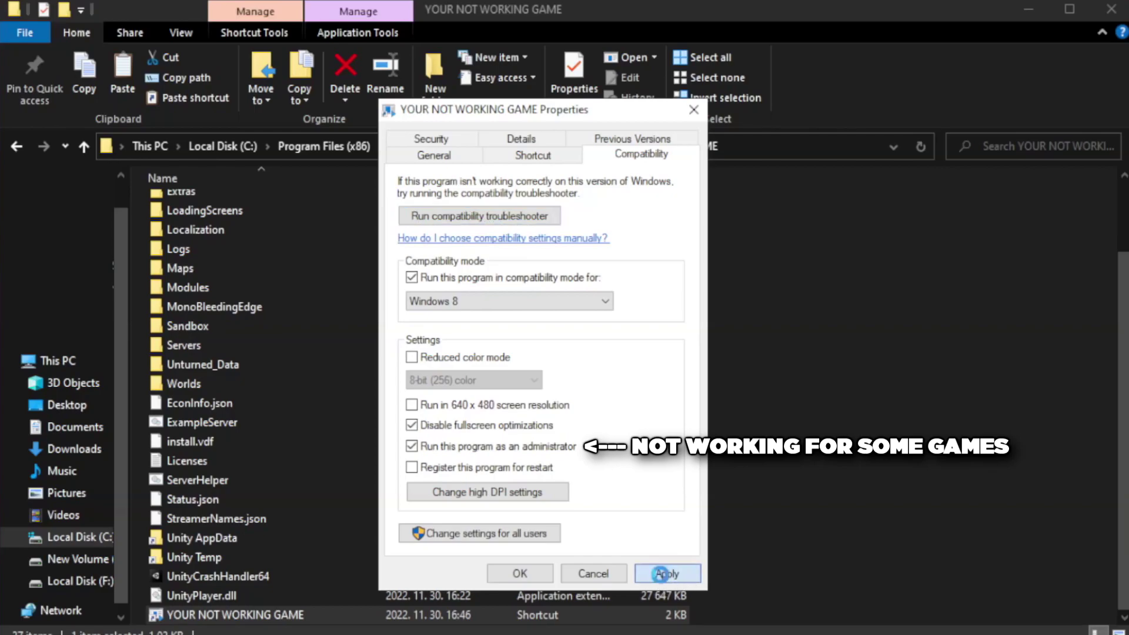
{"action": "left_click", "coordinate": [519, 575]}
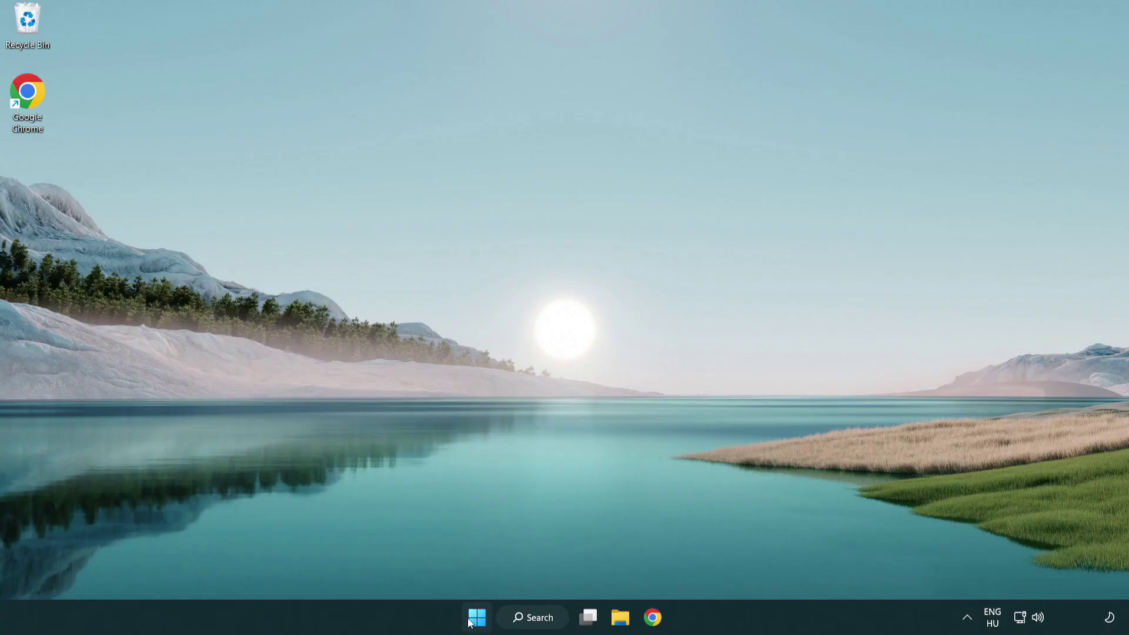
Launch Task Manager from the Start button's Win+X quick menu
{"action": "right_click", "coordinate": [477, 622]}
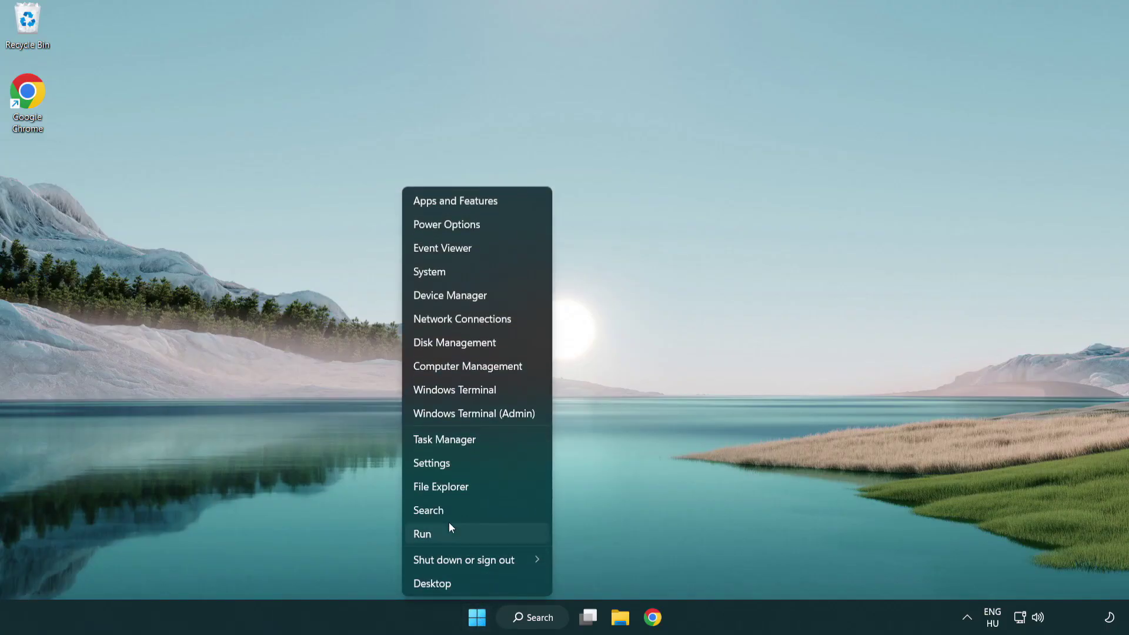
{"action": "left_click", "coordinate": [499, 445]}
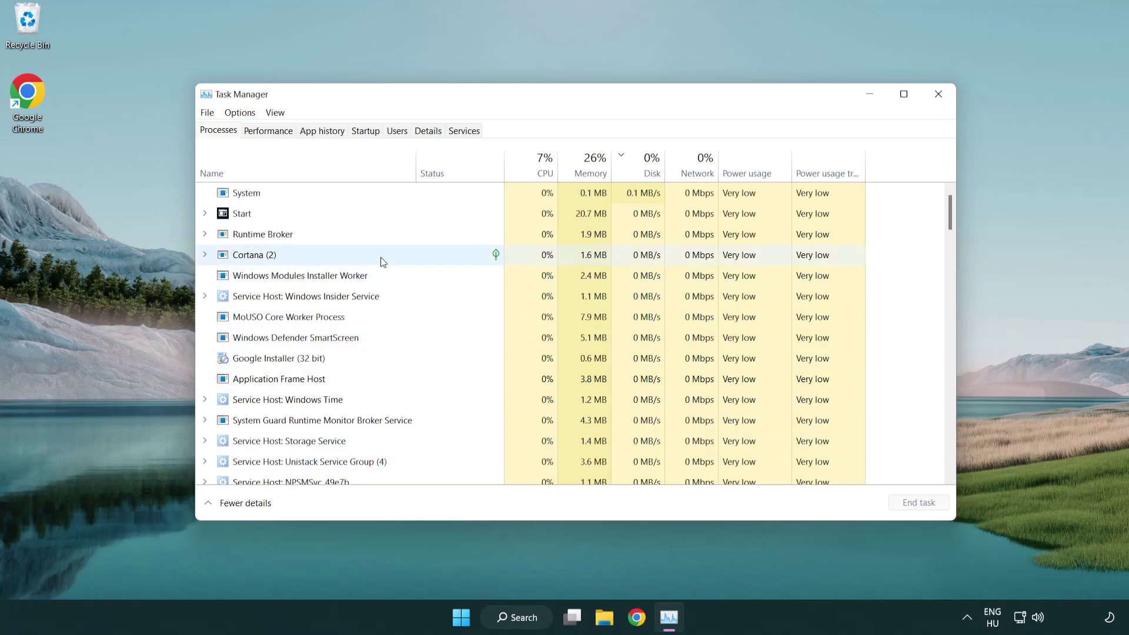
Disable Terminal, Phone Link, Cortana and Windows Security notifications on the Startup tab, then close Task Manager
{"action": "left_click", "coordinate": [369, 137]}
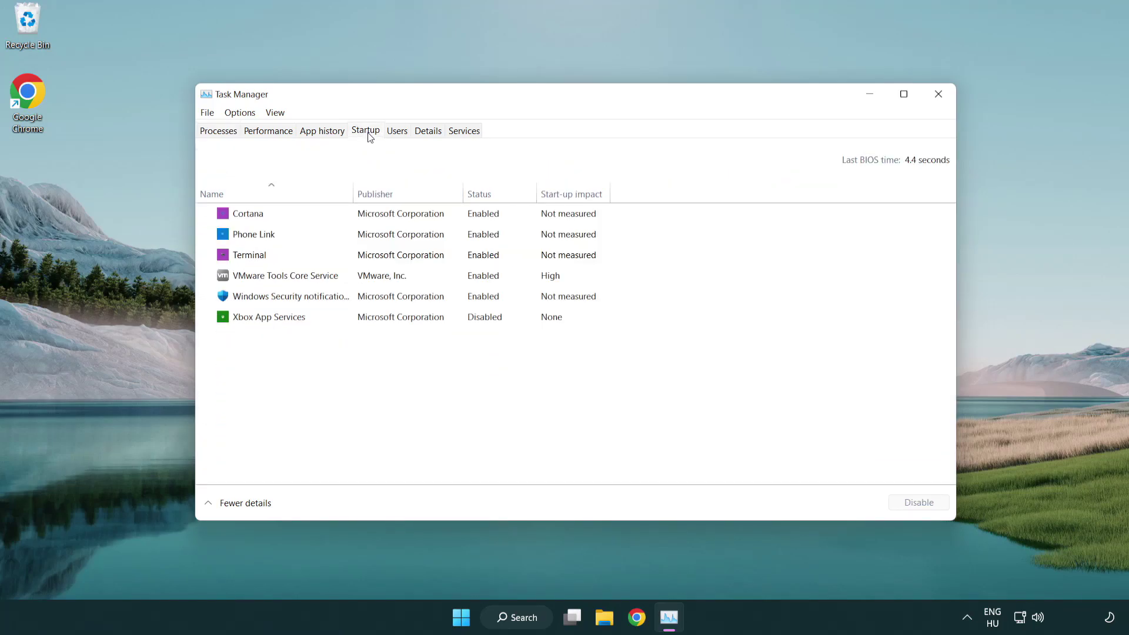
{"action": "left_click", "coordinate": [370, 256]}
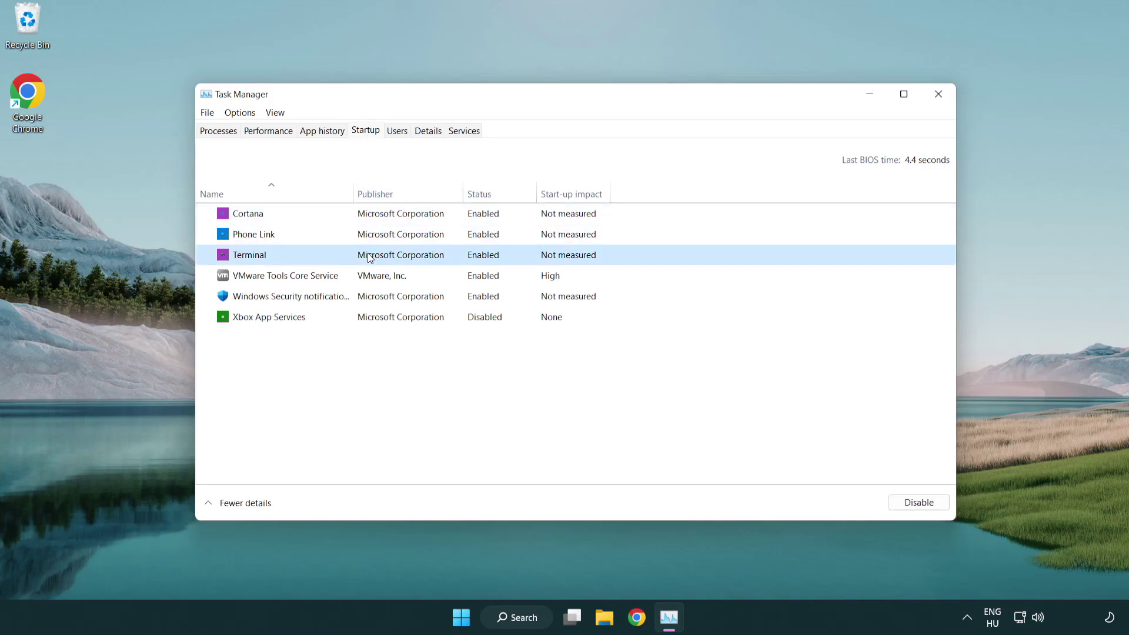
{"action": "left_click", "coordinate": [883, 501]}
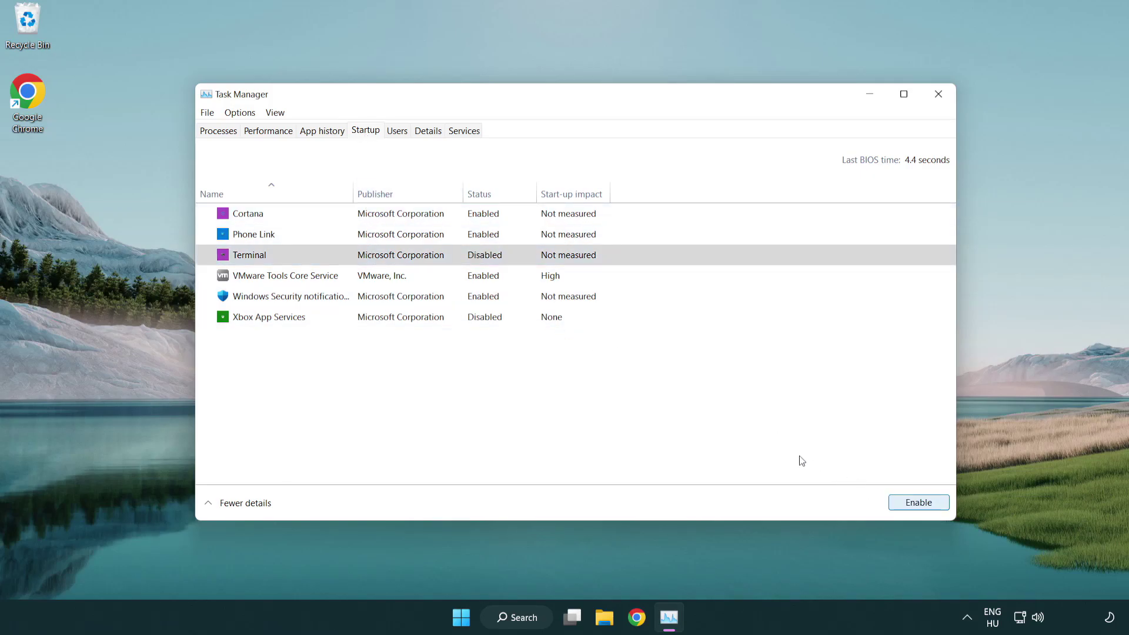
{"action": "left_click", "coordinate": [470, 235]}
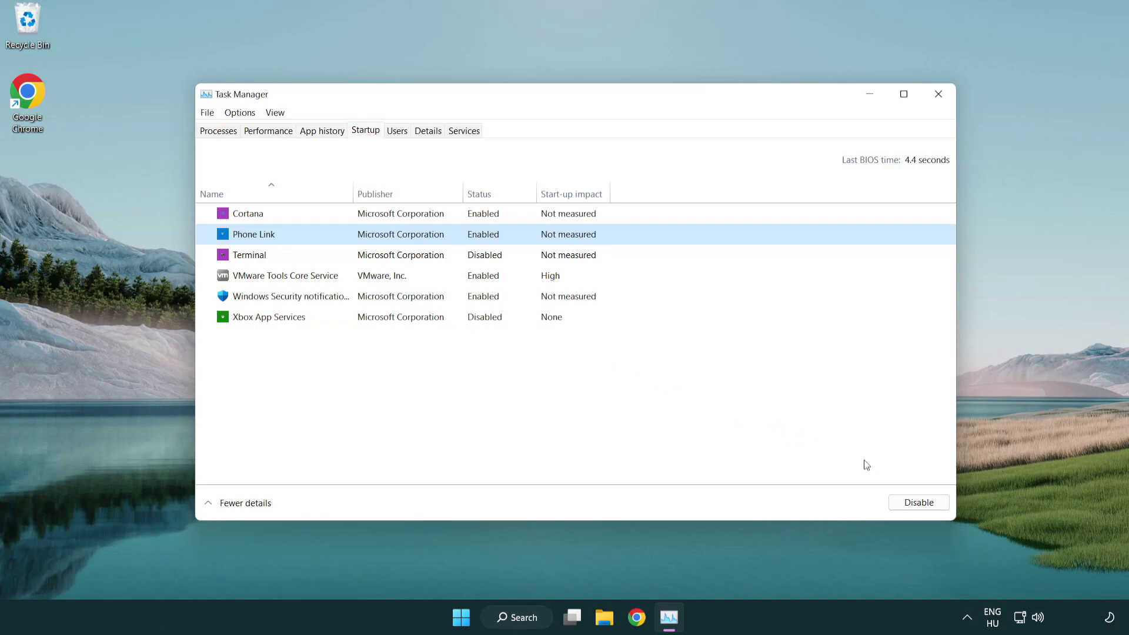
{"action": "left_click", "coordinate": [917, 506]}
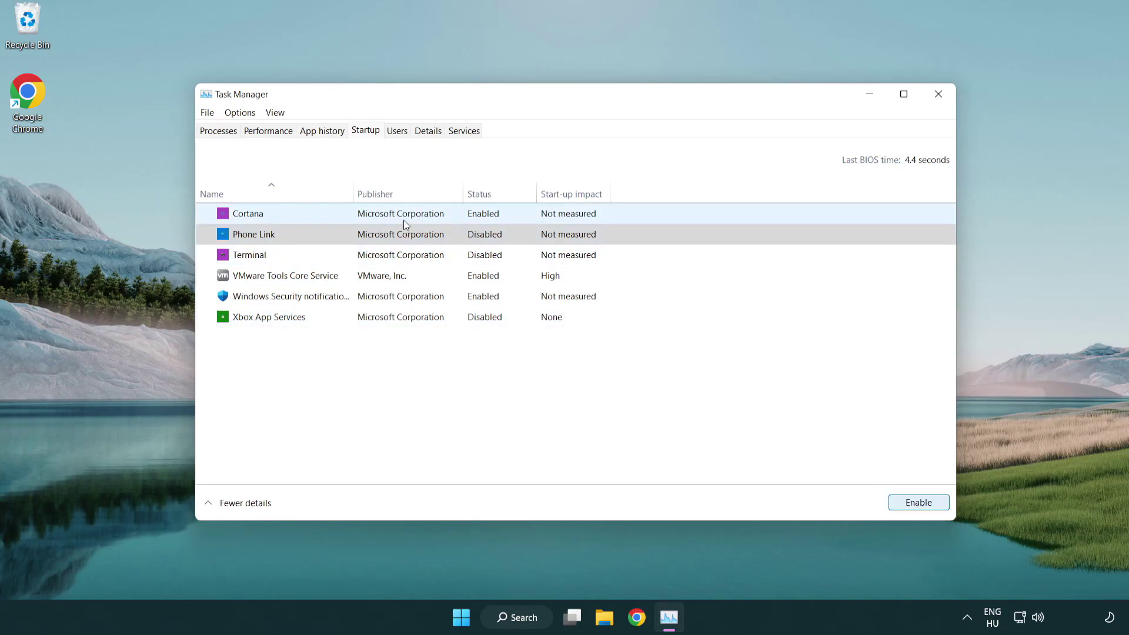
{"action": "left_click", "coordinate": [404, 220]}
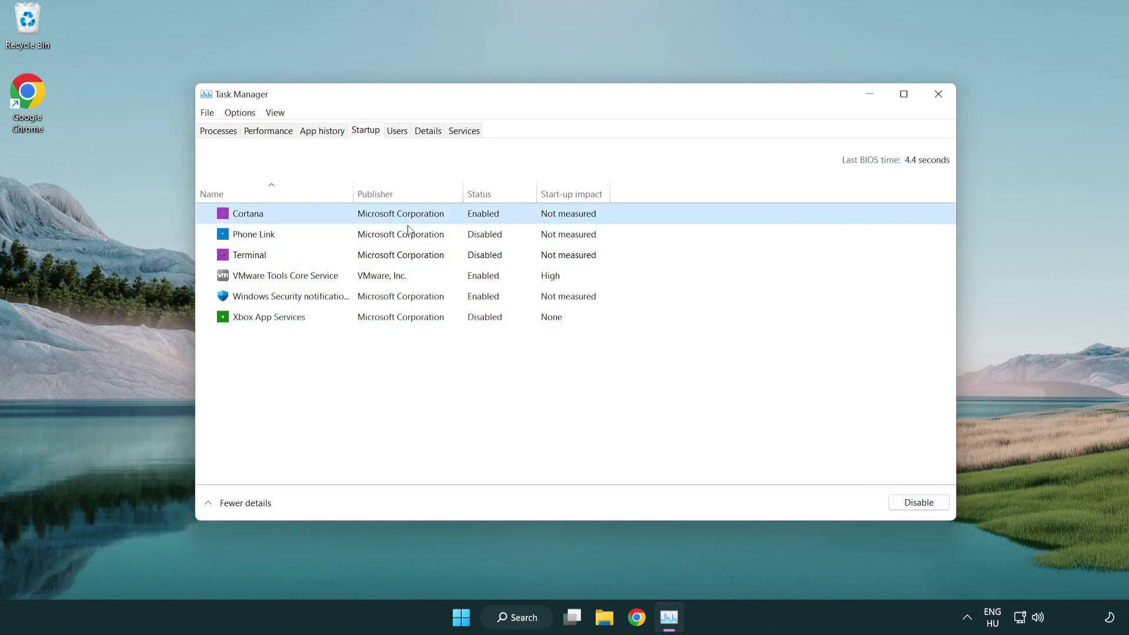
{"action": "left_click", "coordinate": [894, 500]}
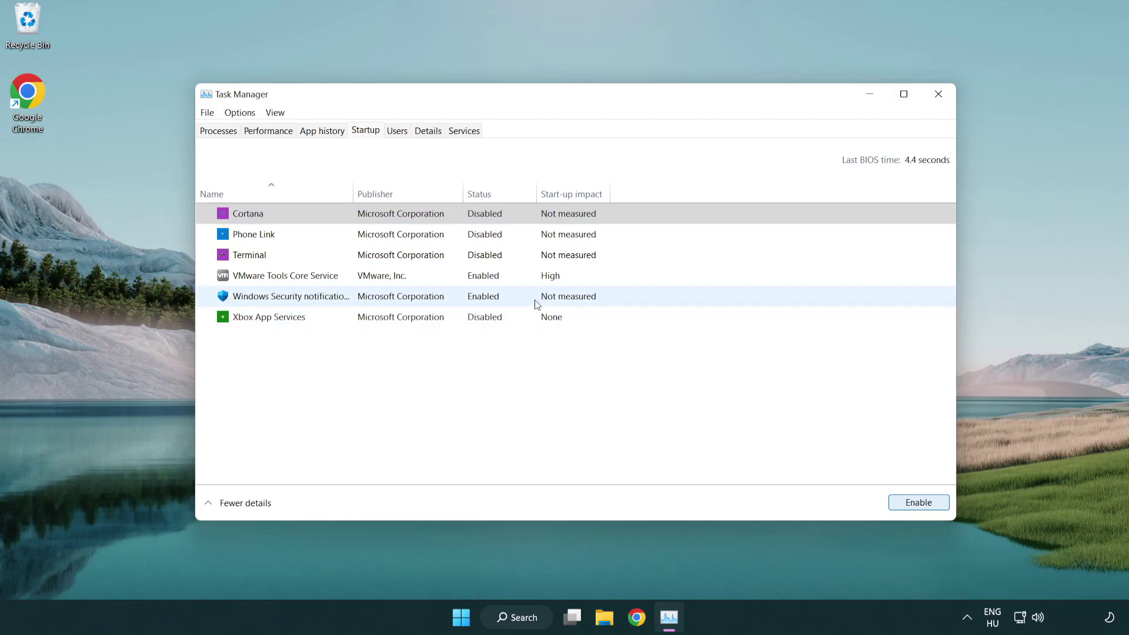
{"action": "left_click", "coordinate": [536, 304]}
{"action": "left_click", "coordinate": [891, 501]}
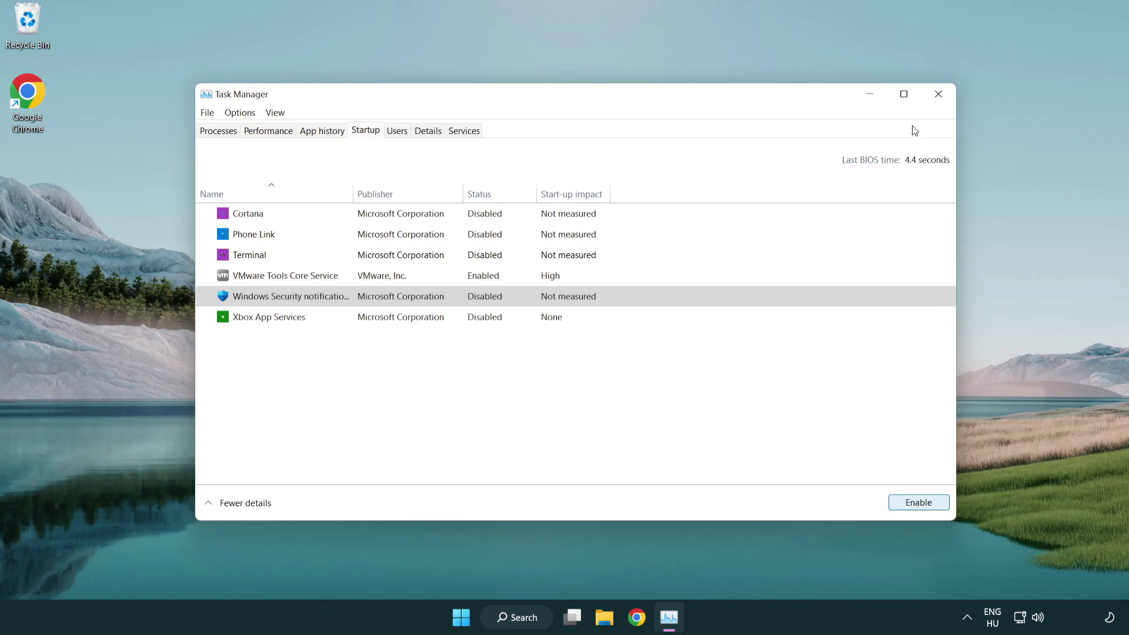
{"action": "left_click", "coordinate": [940, 97]}
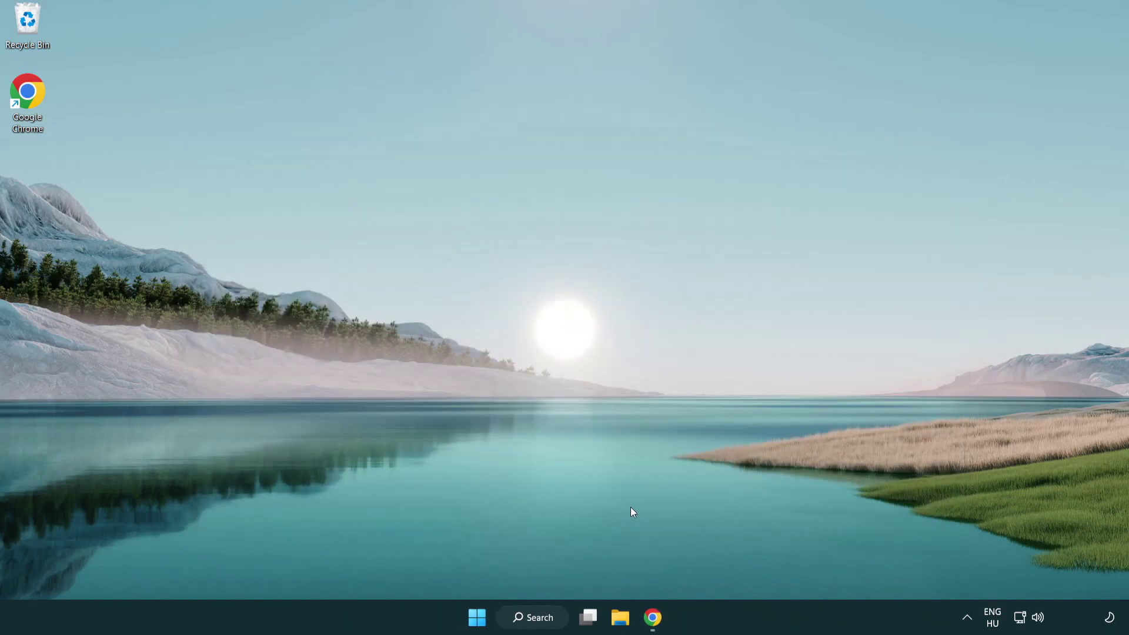
Return to Chrome's DirectX download tab and download dxwebsetup.exe with the red Download button
{"action": "left_click", "coordinate": [654, 617]}
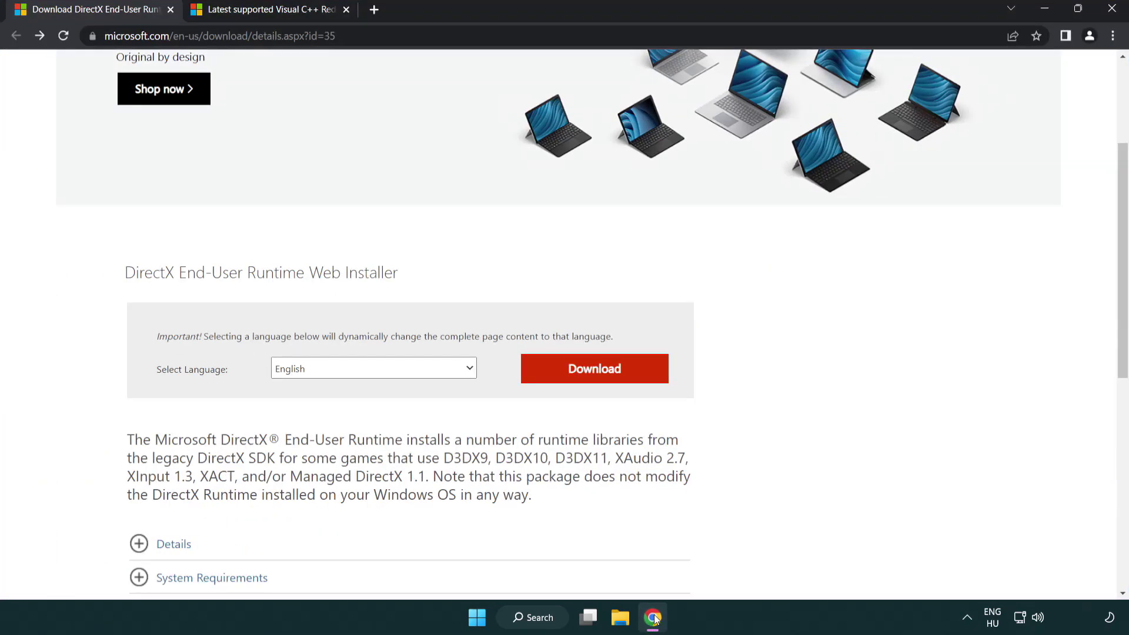
{"action": "scroll", "coordinate": [483, 525], "scroll_direction": "up", "scroll_amount": 3}
{"action": "left_click", "coordinate": [177, 36]}
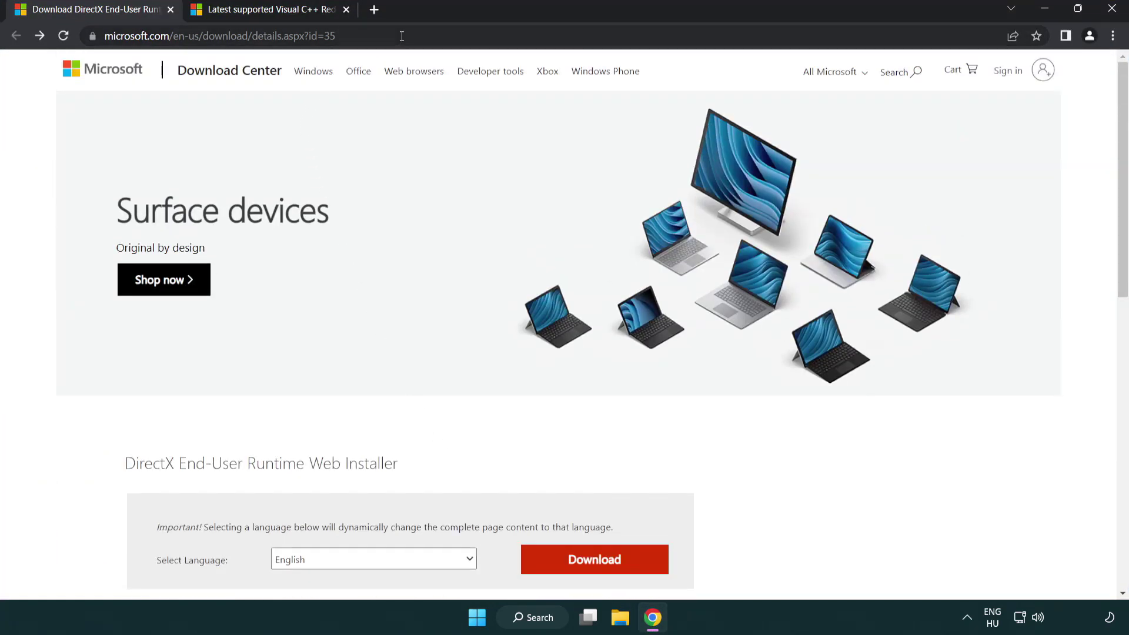
{"action": "left_click", "coordinate": [1080, 257]}
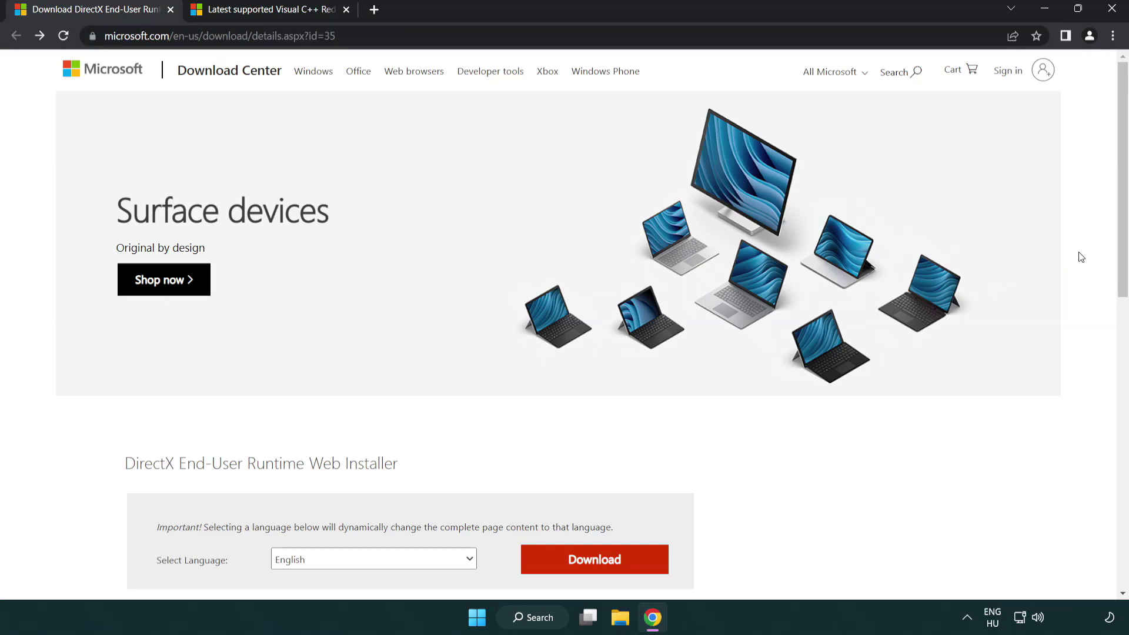
{"action": "left_click_drag", "start_coordinate": [1121, 258], "coordinate": [1119, 328]}
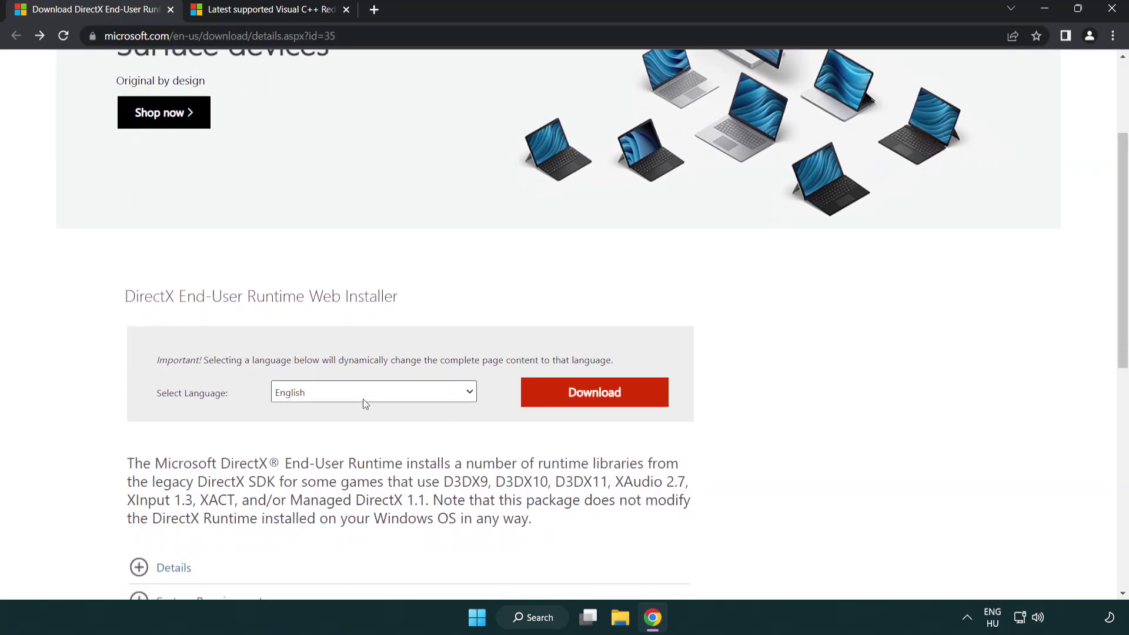
{"action": "left_click", "coordinate": [600, 404]}
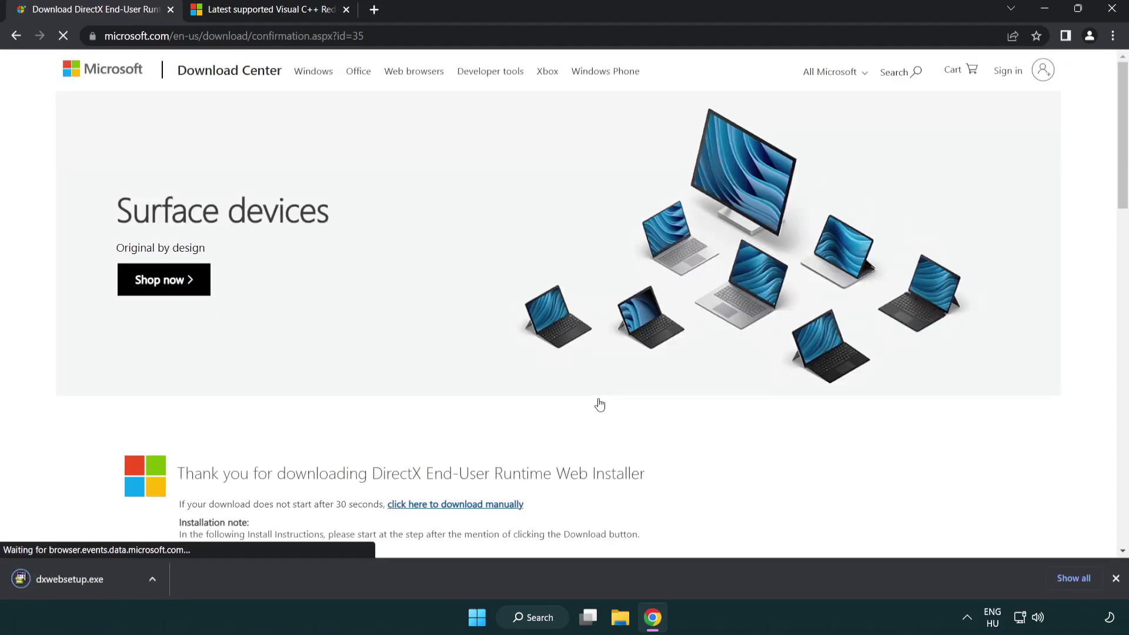
Run DirectX Setup, accept the license, decline Bing Bar, and finish with DirectX already current
{"action": "left_click", "coordinate": [74, 582]}
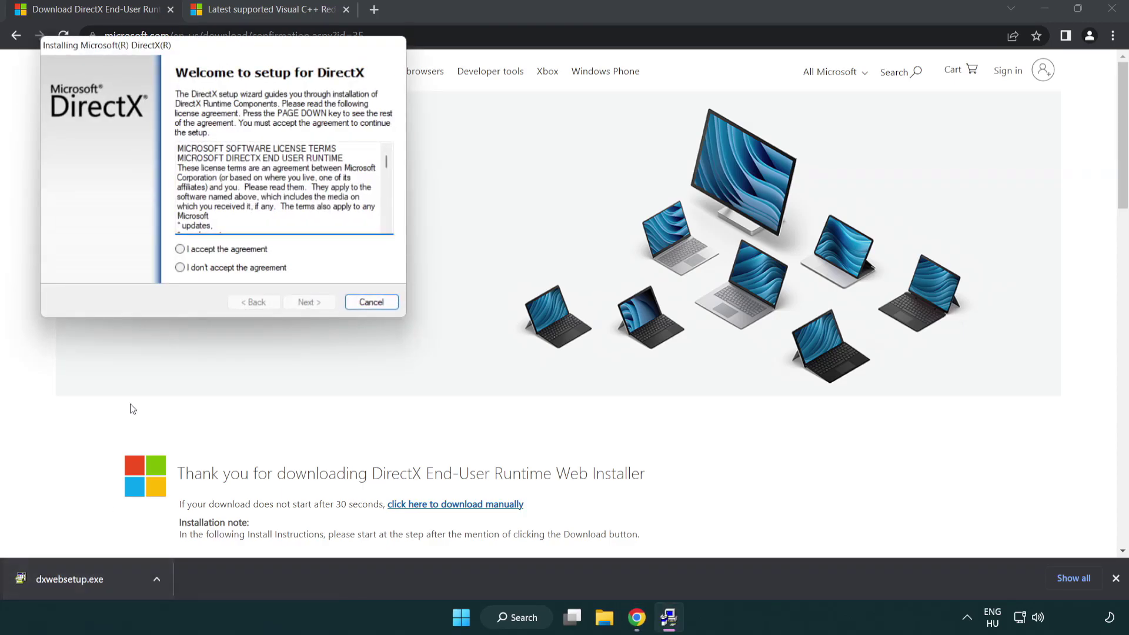
{"action": "left_click_drag", "start_coordinate": [172, 55], "coordinate": [496, 179]}
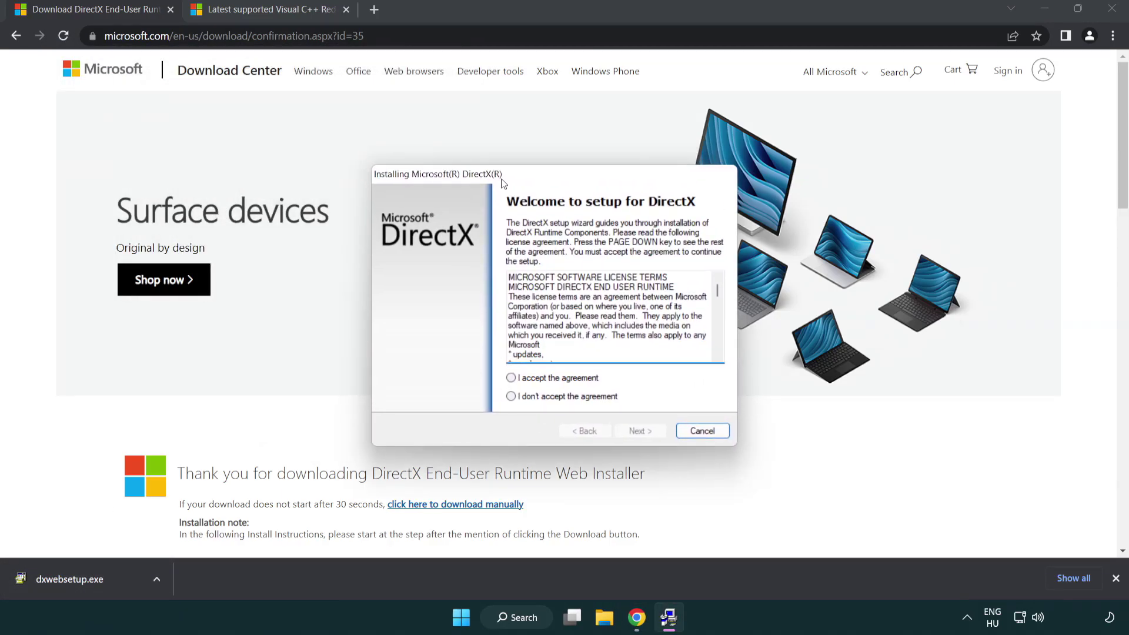
{"action": "scroll", "coordinate": [711, 291], "scroll_direction": "down", "scroll_amount": 3}
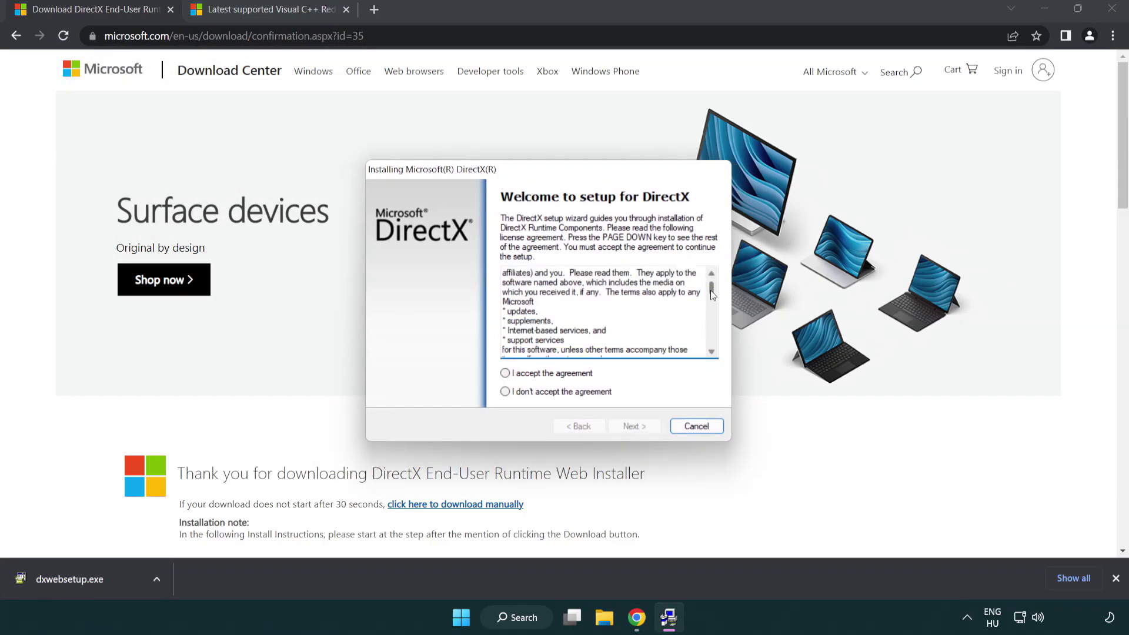
{"action": "scroll", "coordinate": [710, 290], "scroll_direction": "down", "scroll_amount": 5}
{"action": "scroll", "coordinate": [697, 336], "scroll_direction": "down", "scroll_amount": 5}
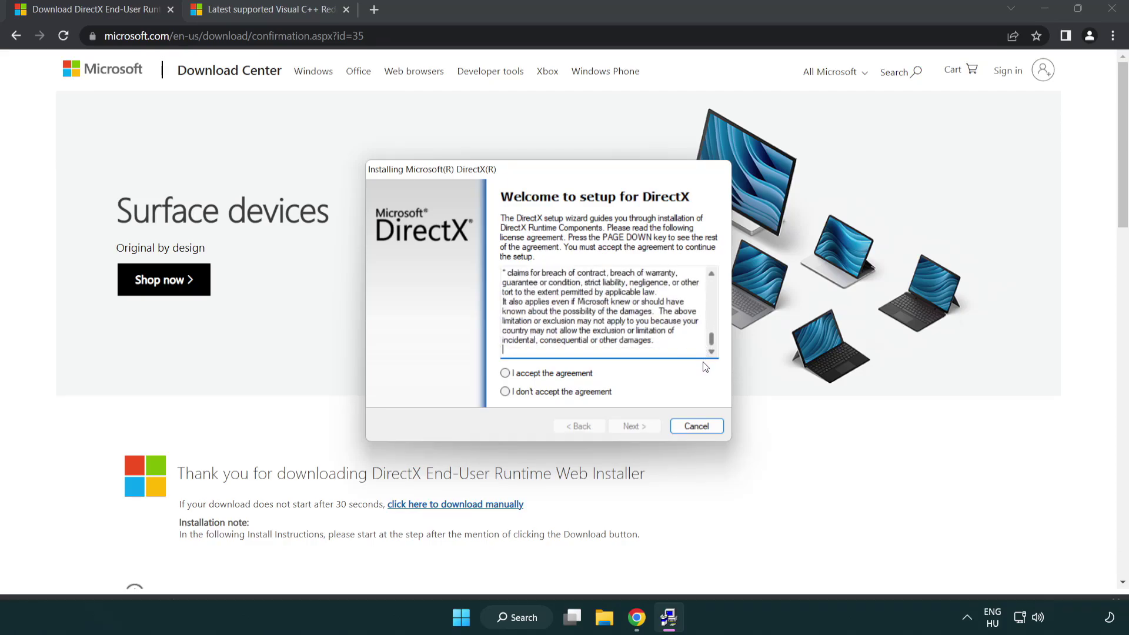
{"action": "left_click", "coordinate": [507, 375]}
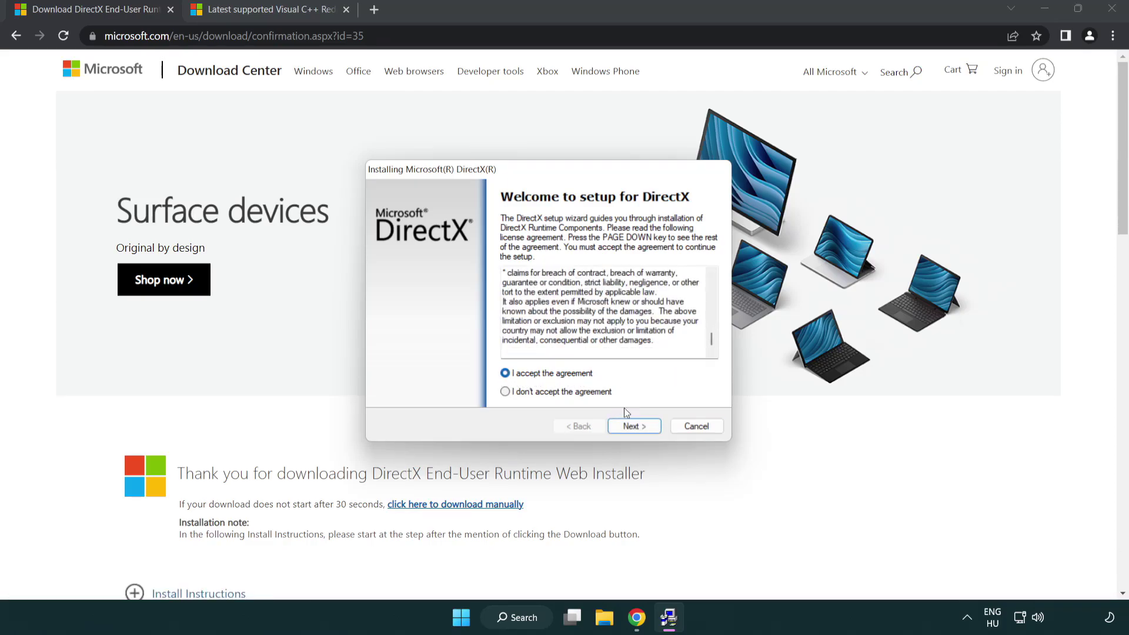
{"action": "left_click", "coordinate": [636, 428]}
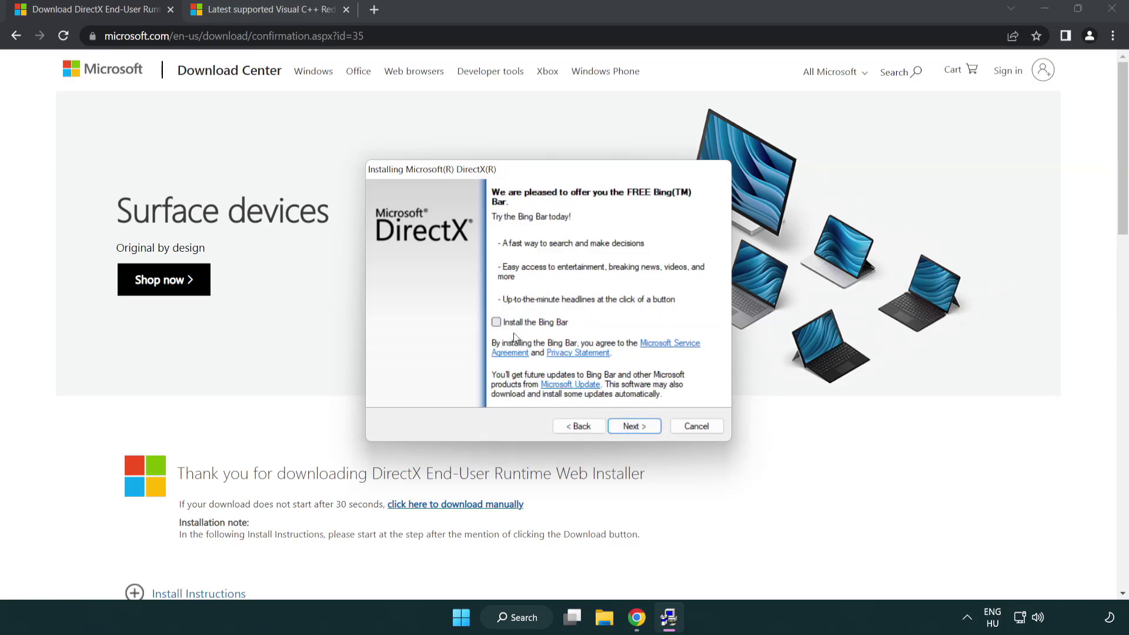
{"action": "left_click", "coordinate": [638, 428]}
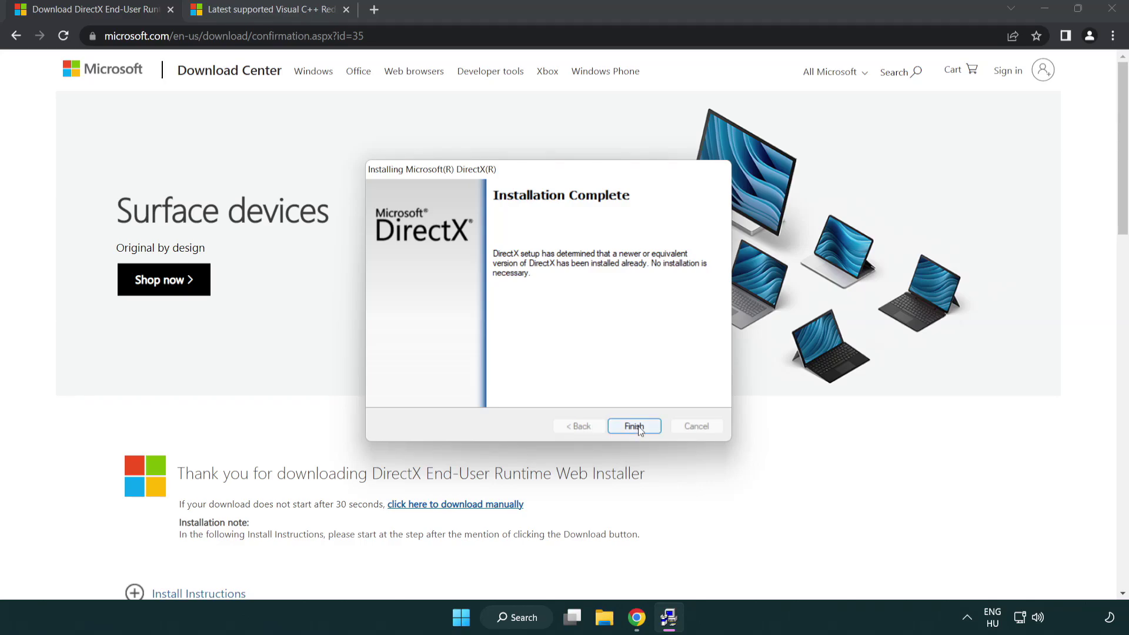
{"action": "left_click", "coordinate": [636, 427]}
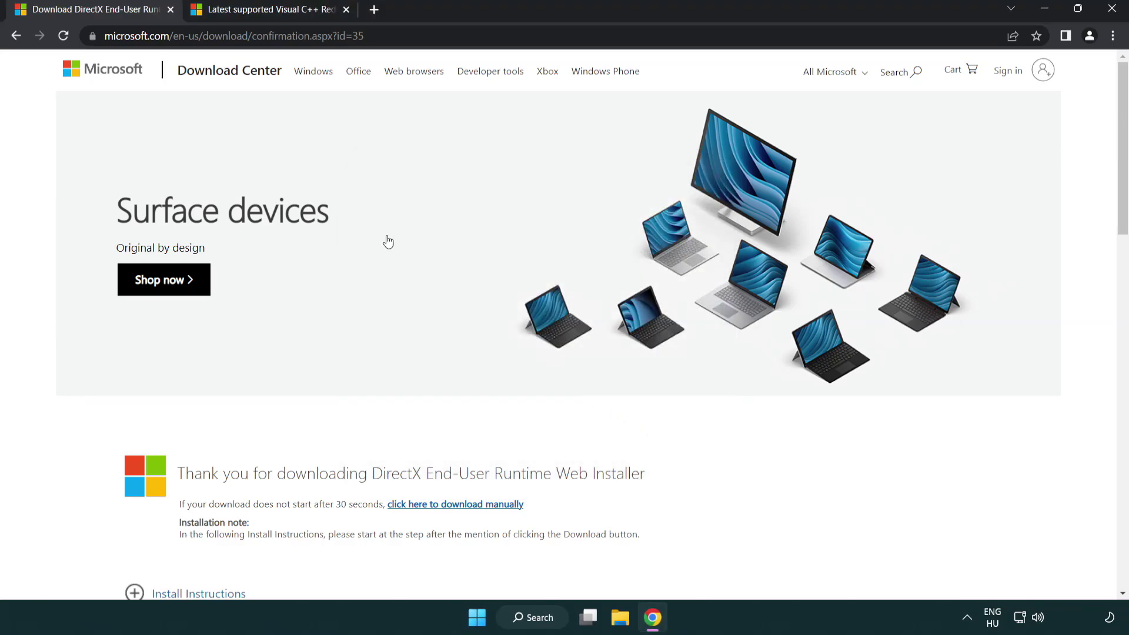
Close the DirectX download tab and return to the Visual C++ redistributables page
{"action": "left_click", "coordinate": [171, 10]}
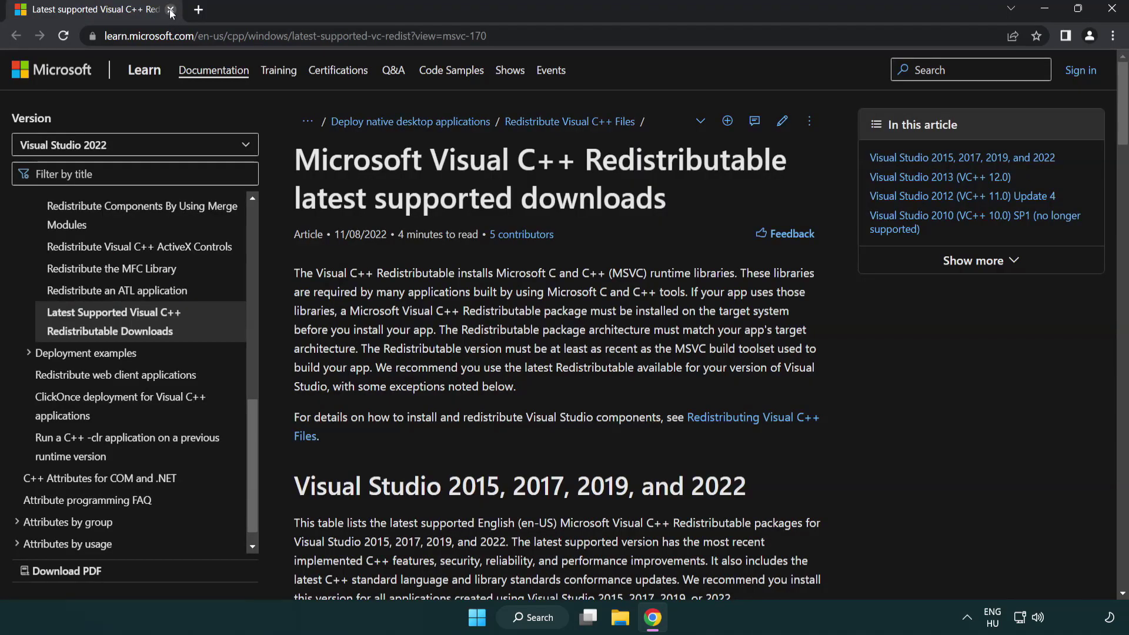
{"action": "left_click", "coordinate": [561, 37]}
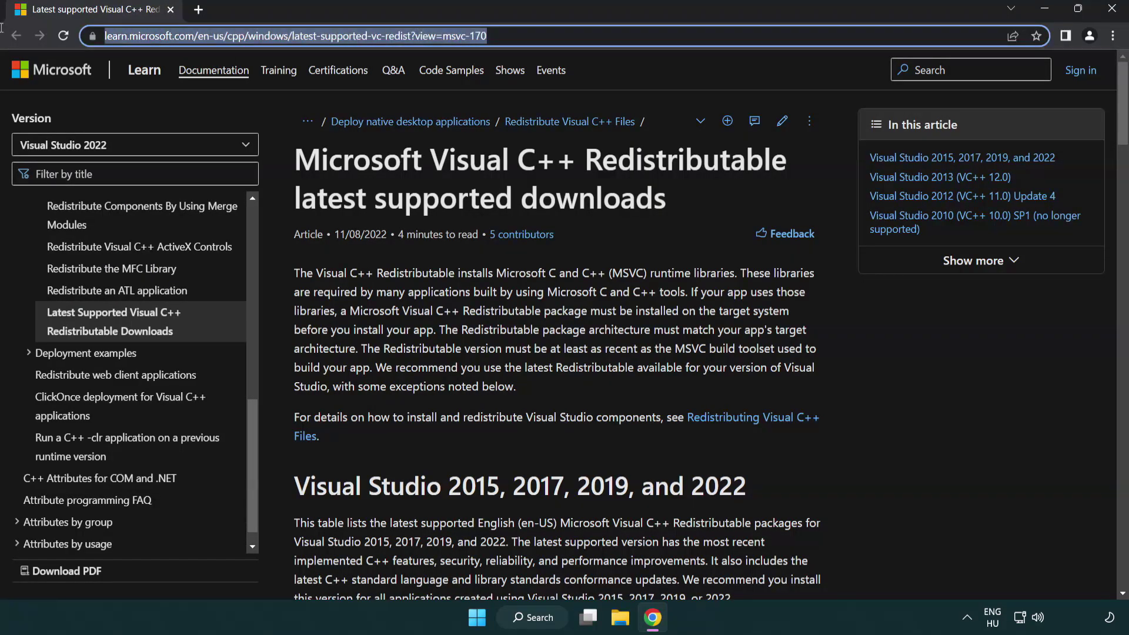
{"action": "left_click", "coordinate": [581, 193]}
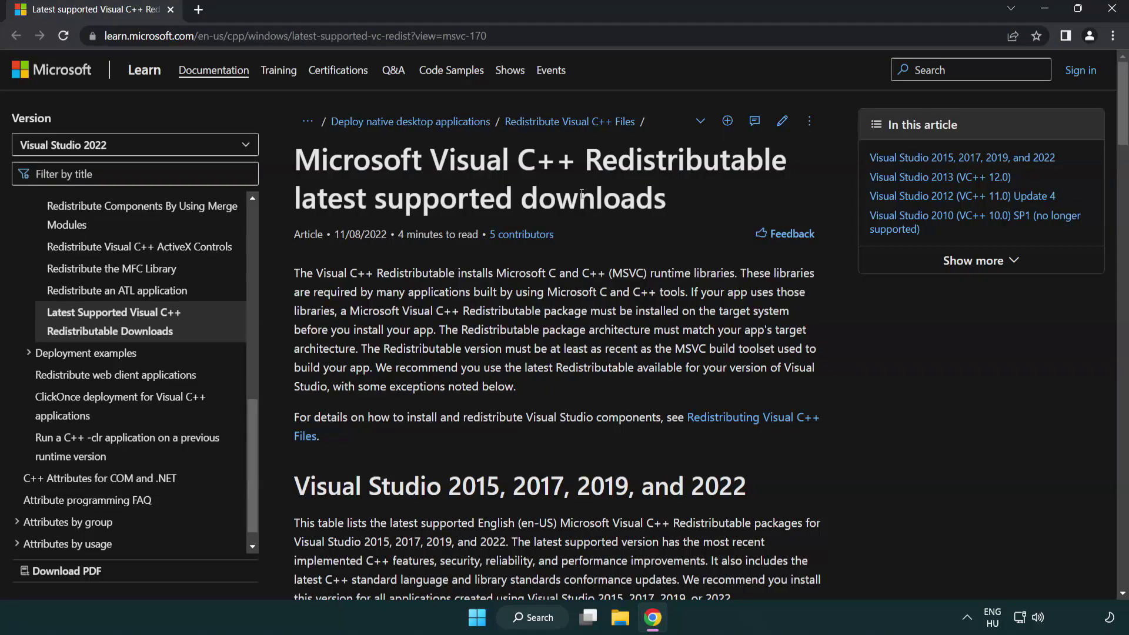
{"action": "scroll", "coordinate": [565, 265], "scroll_direction": "down", "scroll_amount": 4}
{"action": "scroll", "coordinate": [482, 334], "scroll_direction": "down", "scroll_amount": 1}
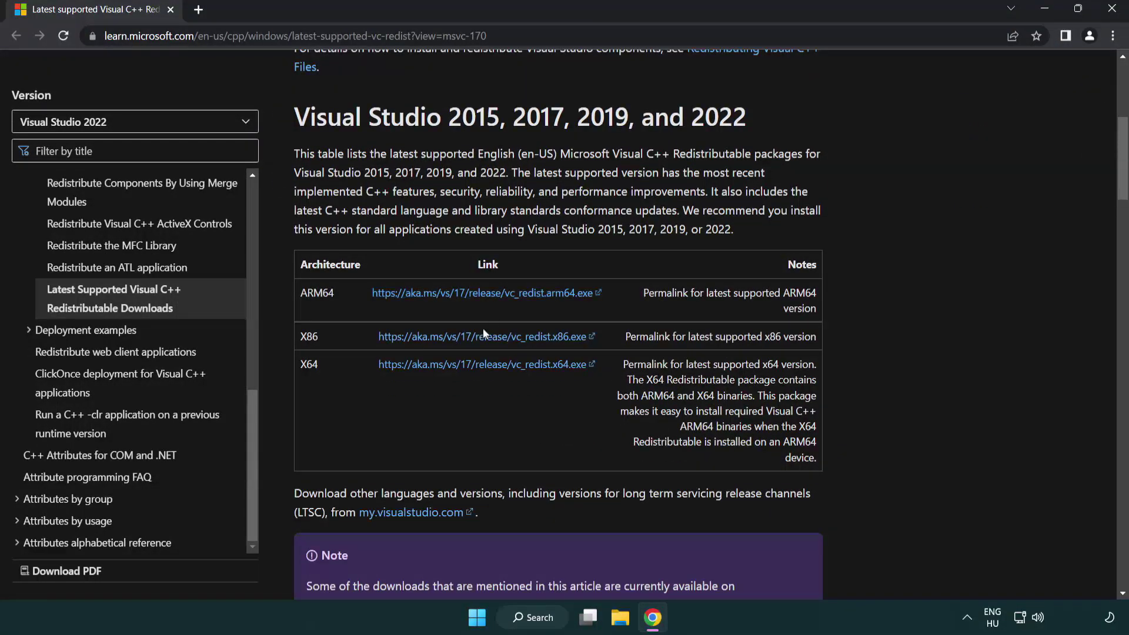
Download the ARM64, x86 and x64 Visual C++ redistributables and launch VC_redist.arm64.exe
{"action": "left_click", "coordinate": [399, 293]}
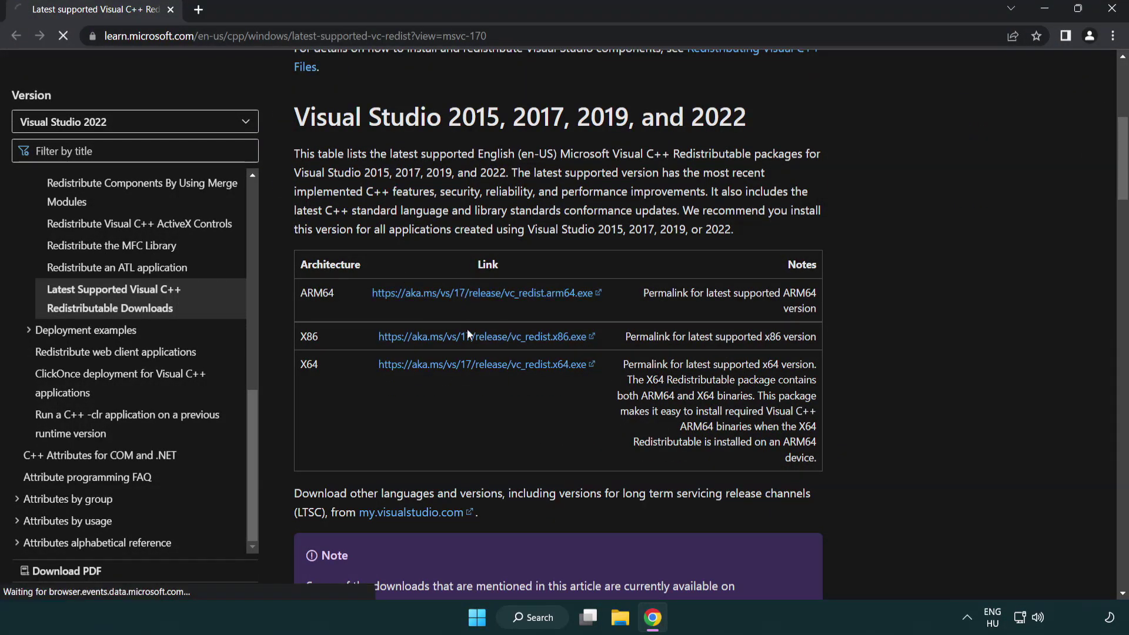
{"action": "left_click", "coordinate": [467, 336]}
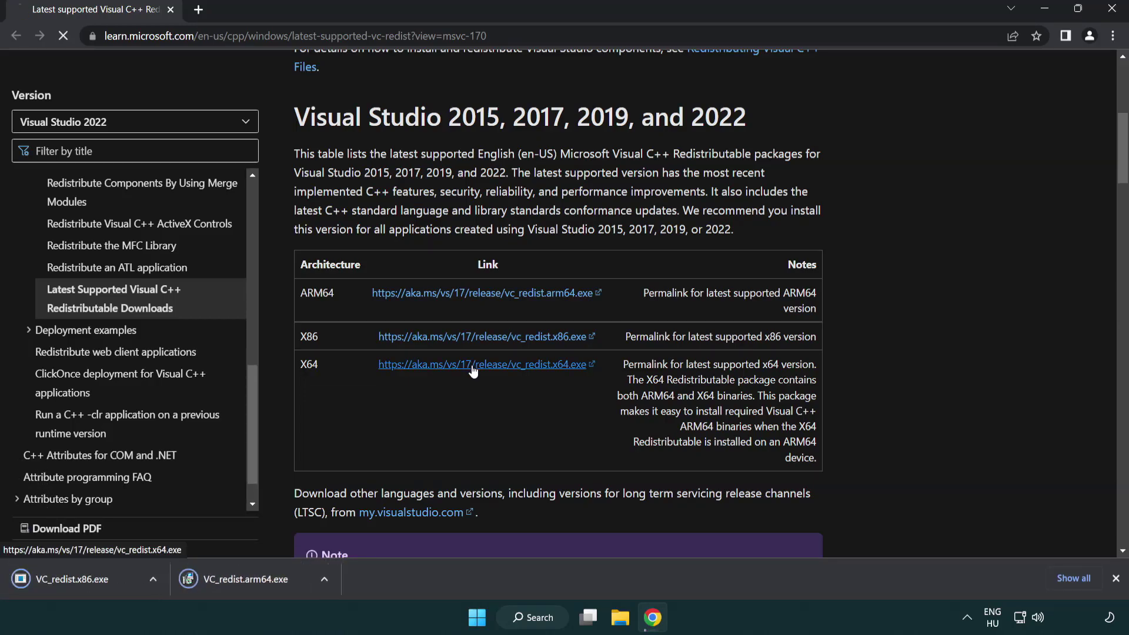
{"action": "left_click", "coordinate": [472, 371]}
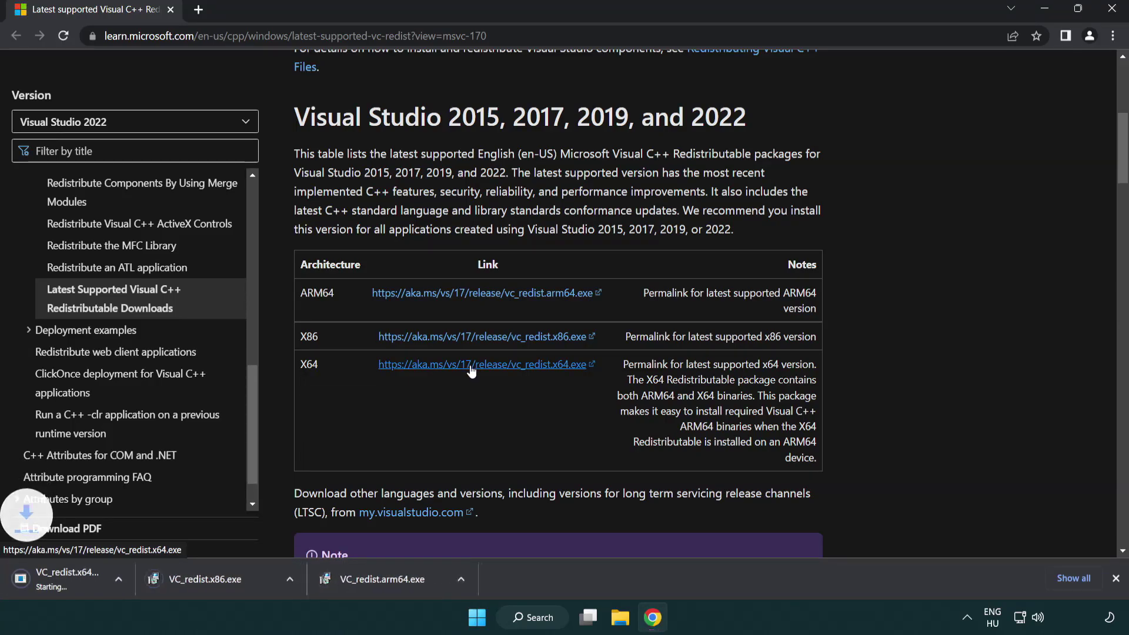
{"action": "left_click", "coordinate": [432, 588]}
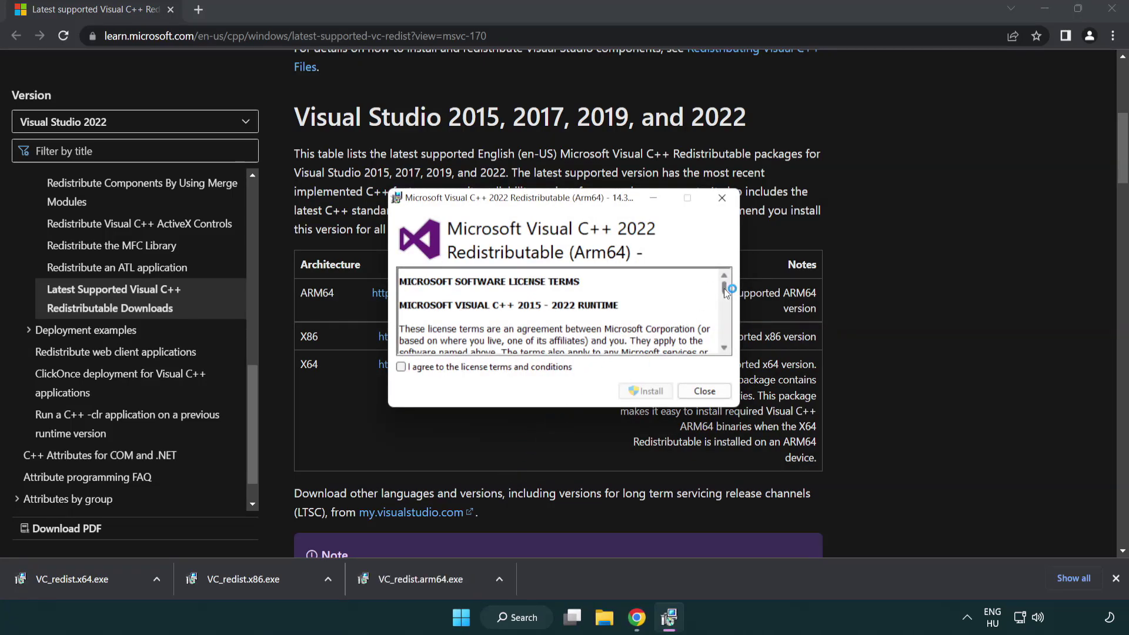
Accept the license and try installing the ARM64 redistributable, dismissing its unsupported failure
{"action": "left_click_drag", "start_coordinate": [725, 282], "coordinate": [732, 346]}
{"action": "left_click", "coordinate": [402, 367]}
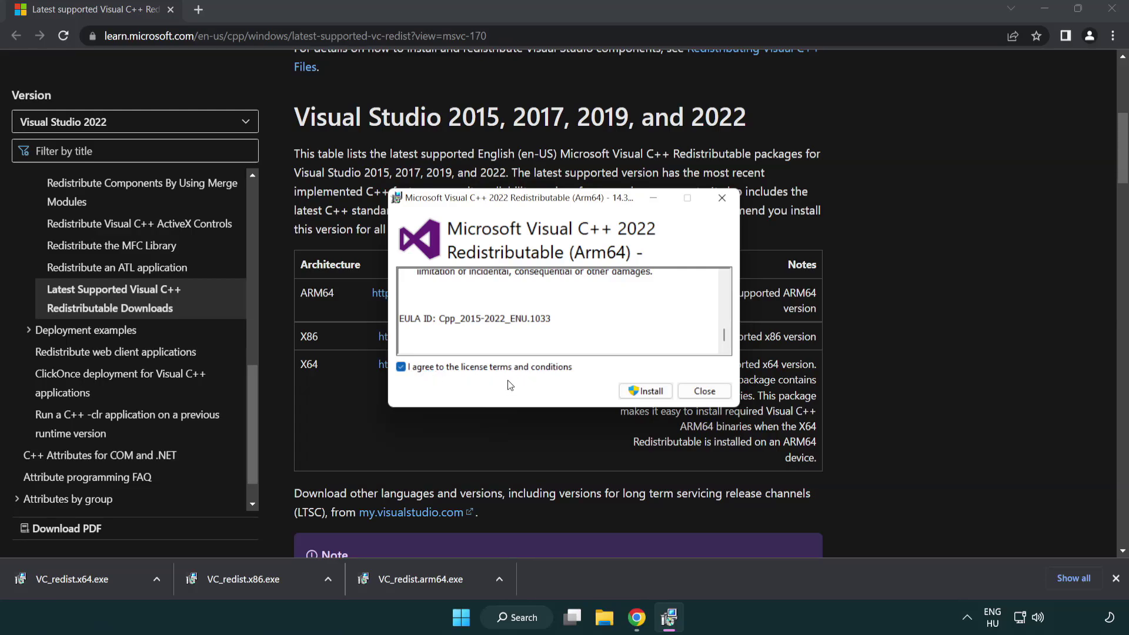
{"action": "left_click", "coordinate": [629, 392]}
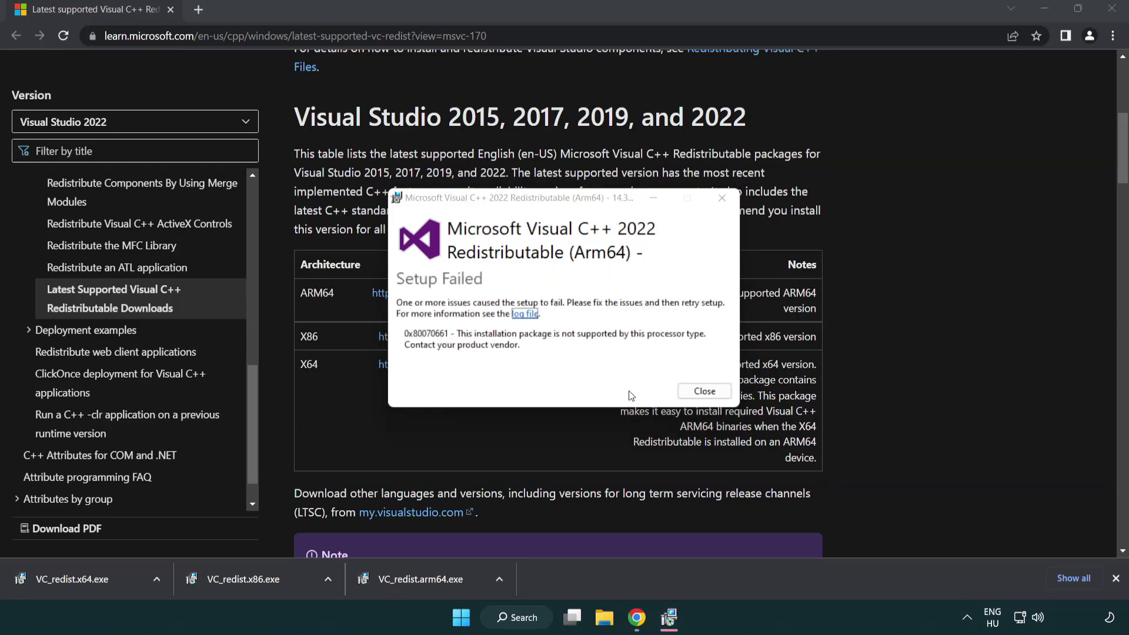
{"action": "left_click", "coordinate": [705, 393]}
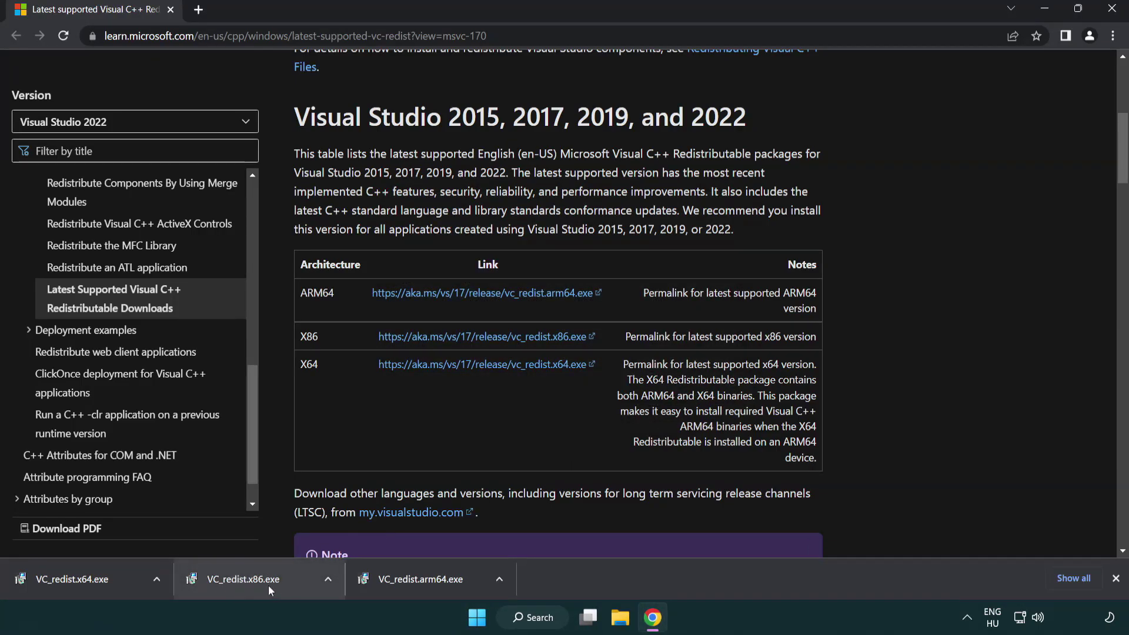
Install the x86 and x64 Visual C++ 2015-2022 redistributables, closing each success dialog
{"action": "left_click", "coordinate": [252, 586]}
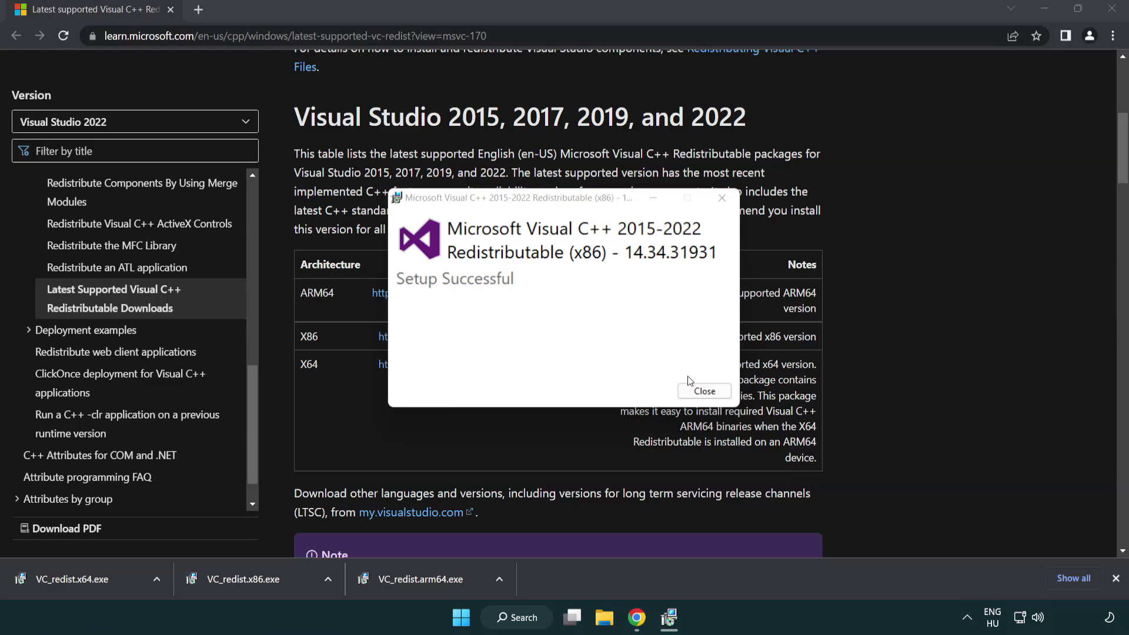
{"action": "left_click", "coordinate": [704, 391]}
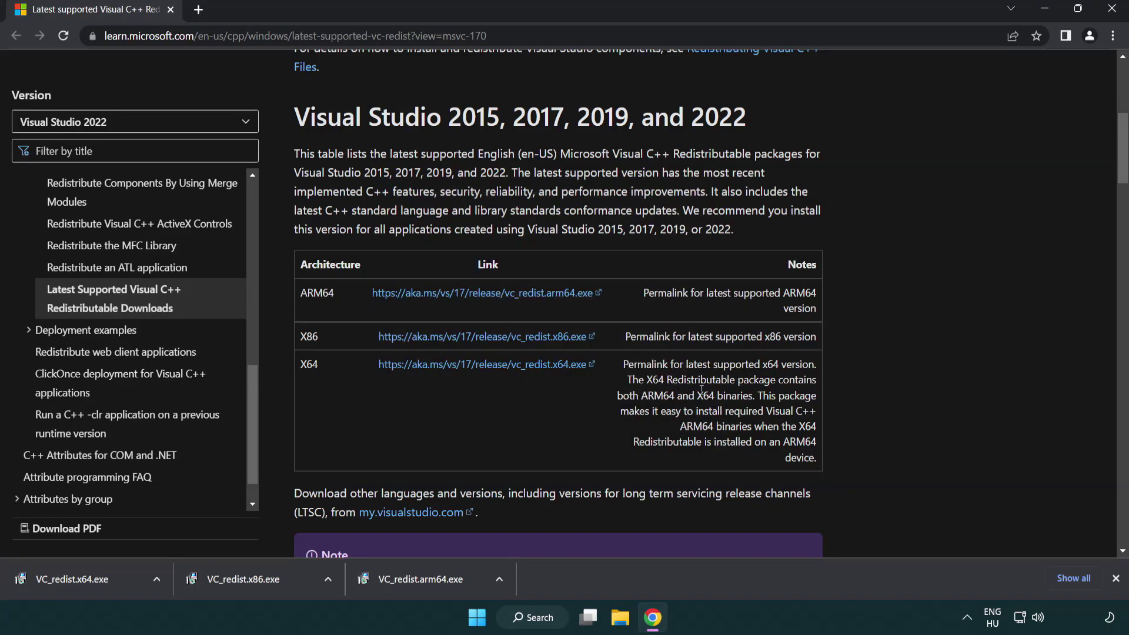
{"action": "left_click", "coordinate": [85, 577]}
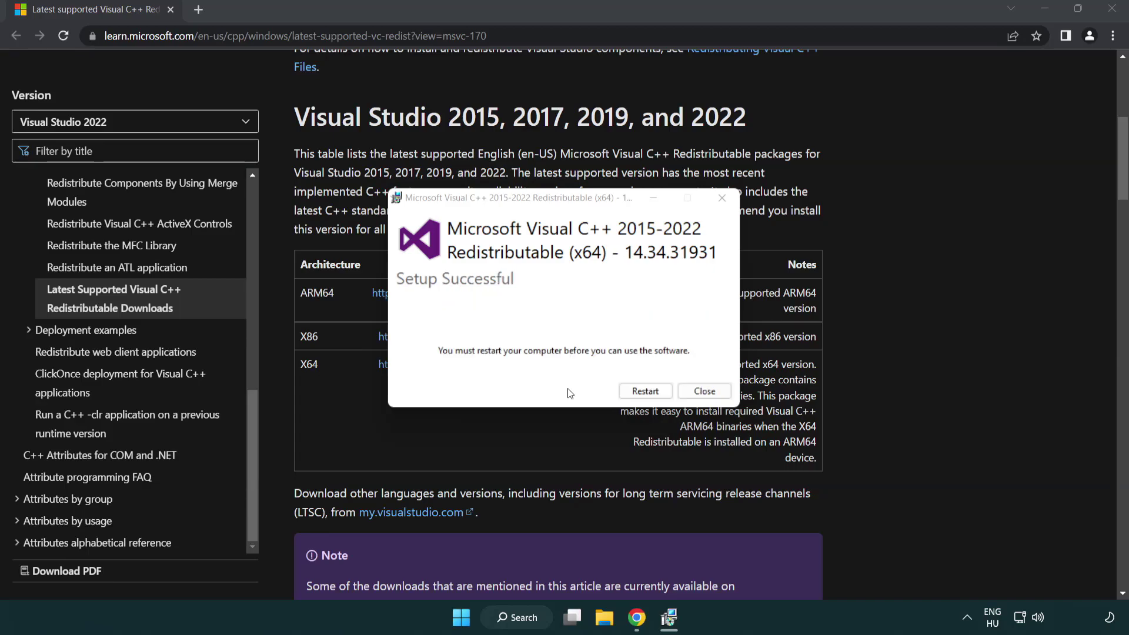
{"action": "left_click", "coordinate": [715, 398]}
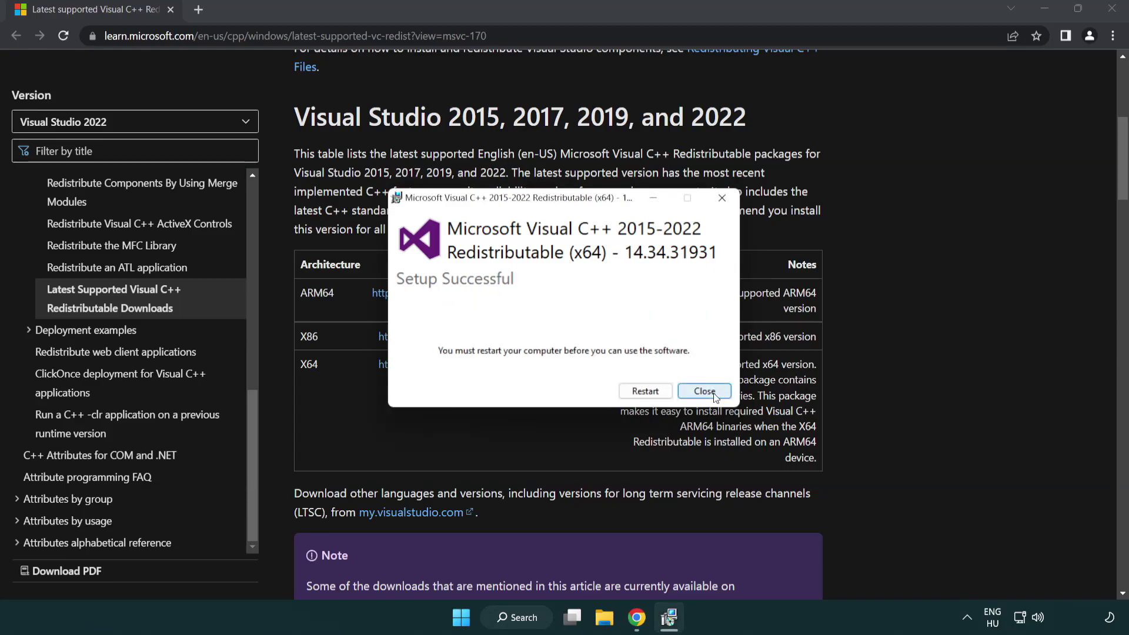
{"action": "left_click", "coordinate": [715, 397]}
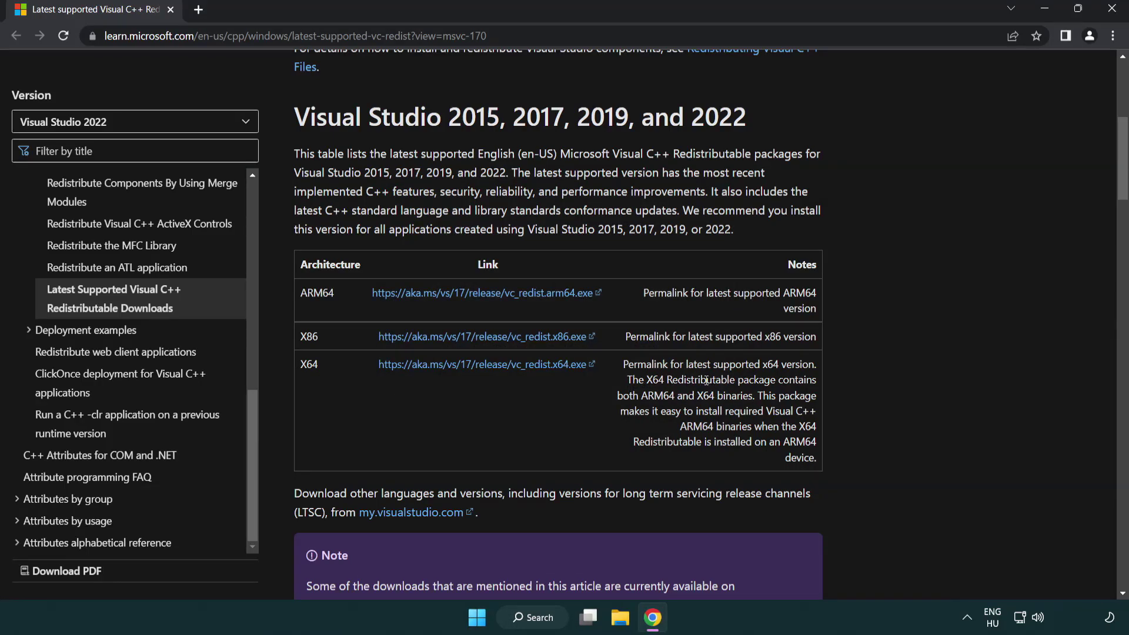
Close Chrome and launch Command Prompt as administrator from a 'cmd' search
{"action": "left_click", "coordinate": [1111, 9]}
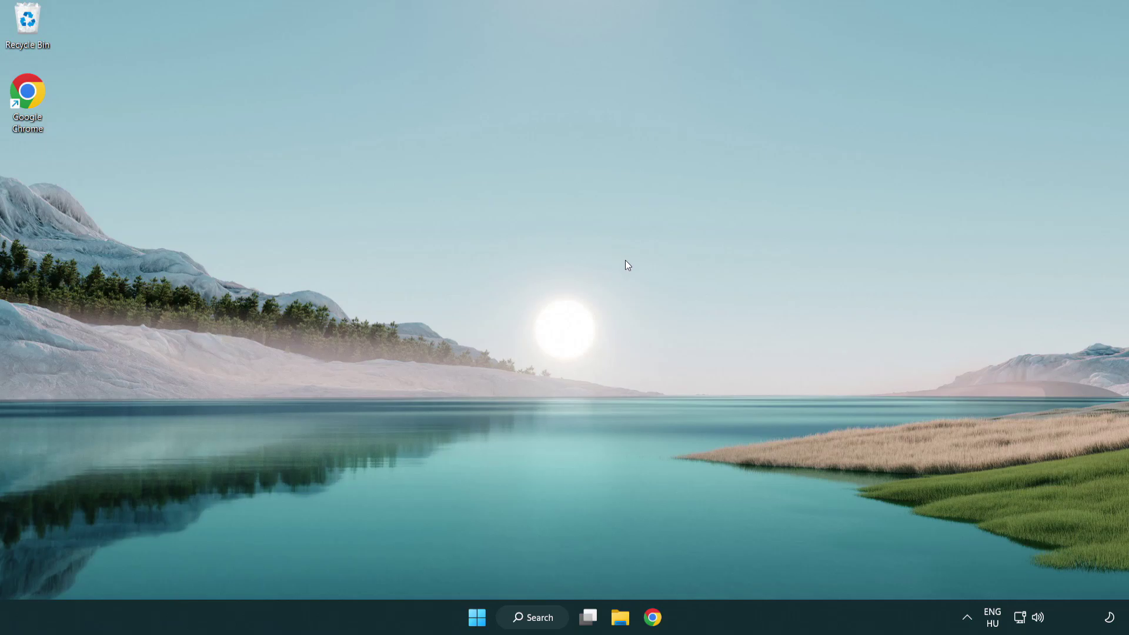
{"action": "left_click", "coordinate": [525, 621]}
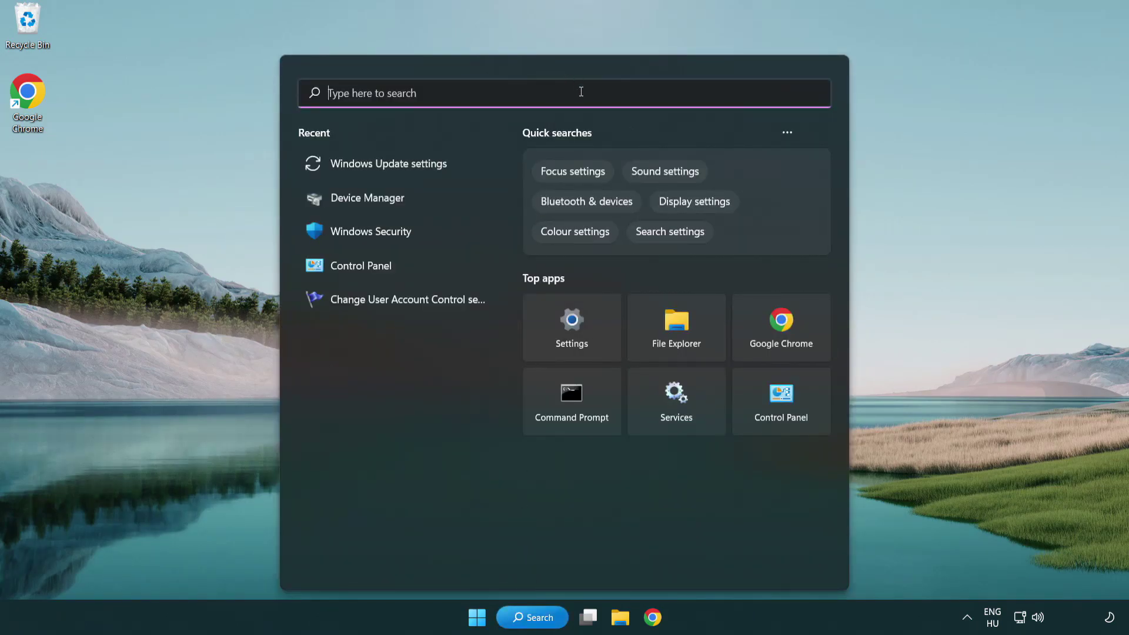
{"action": "type", "text": "cmd"}
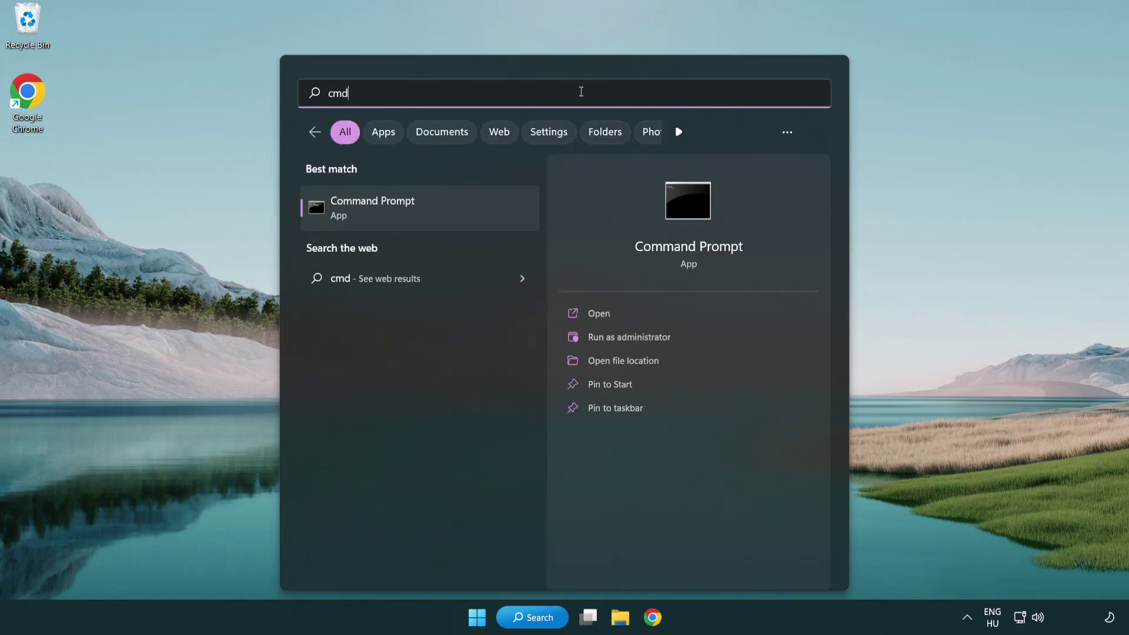
{"action": "right_click", "coordinate": [432, 210]}
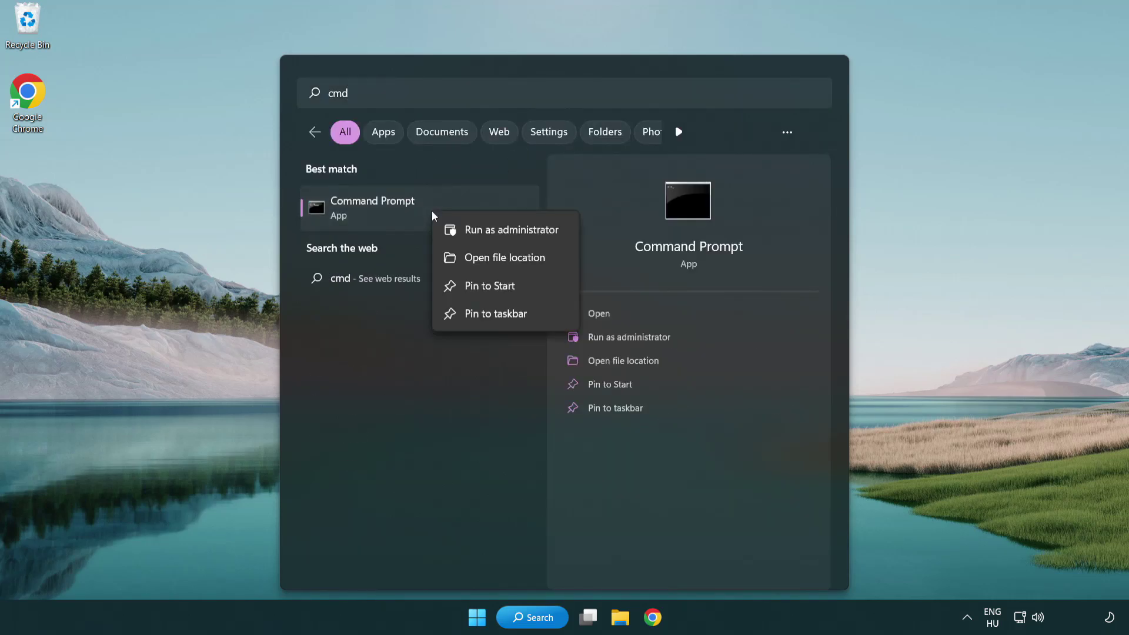
{"action": "left_click", "coordinate": [509, 235]}
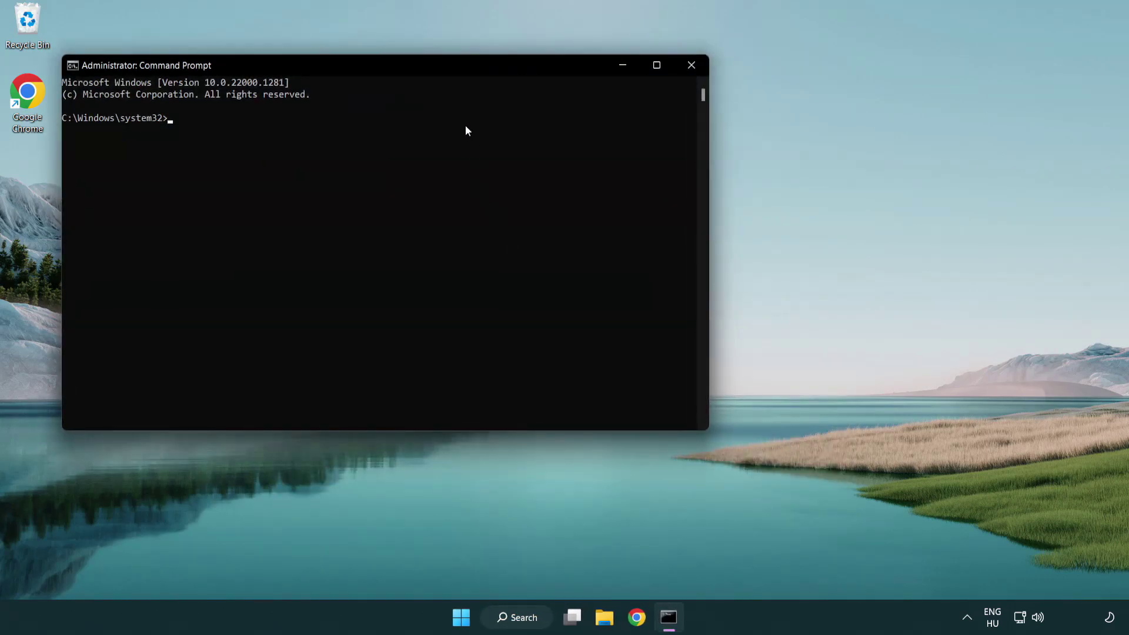
Run sfc /scannow in the elevated Command Prompt; it reports no integrity violations
{"action": "left_click_drag", "start_coordinate": [403, 65], "coordinate": [568, 114]}
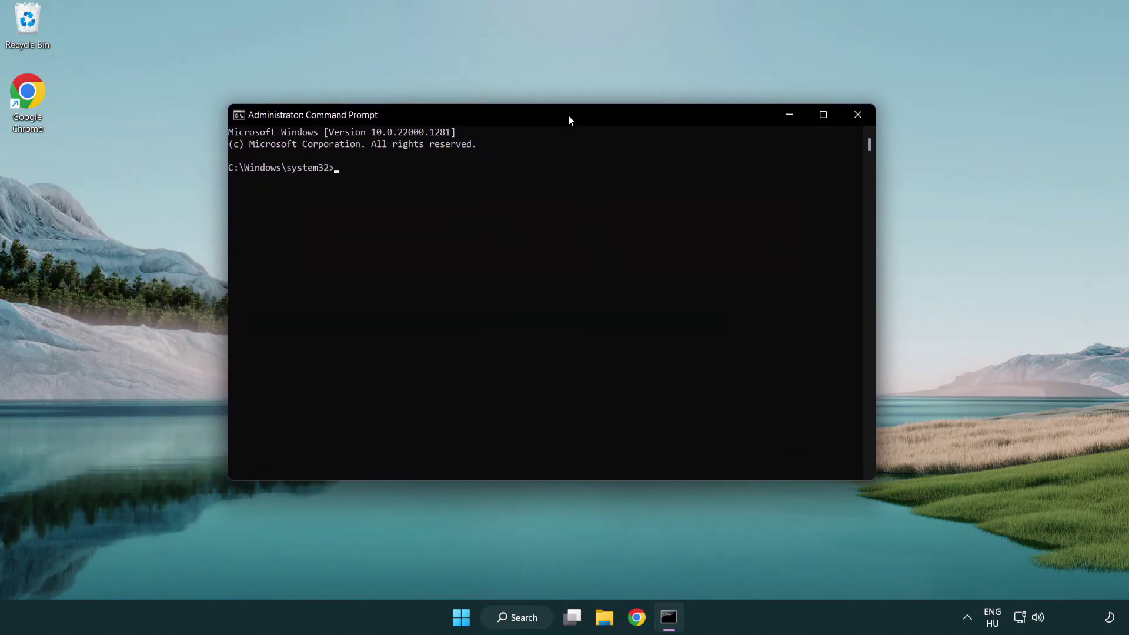
{"action": "type", "text": "sfc /scannow"}
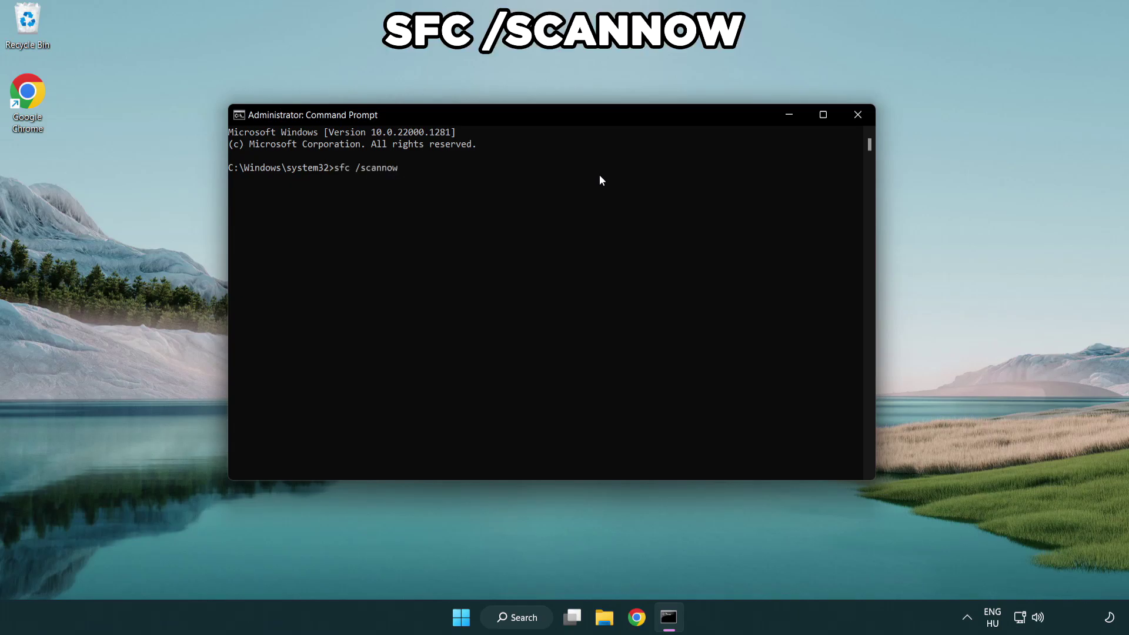
{"action": "key", "text": "Return"}
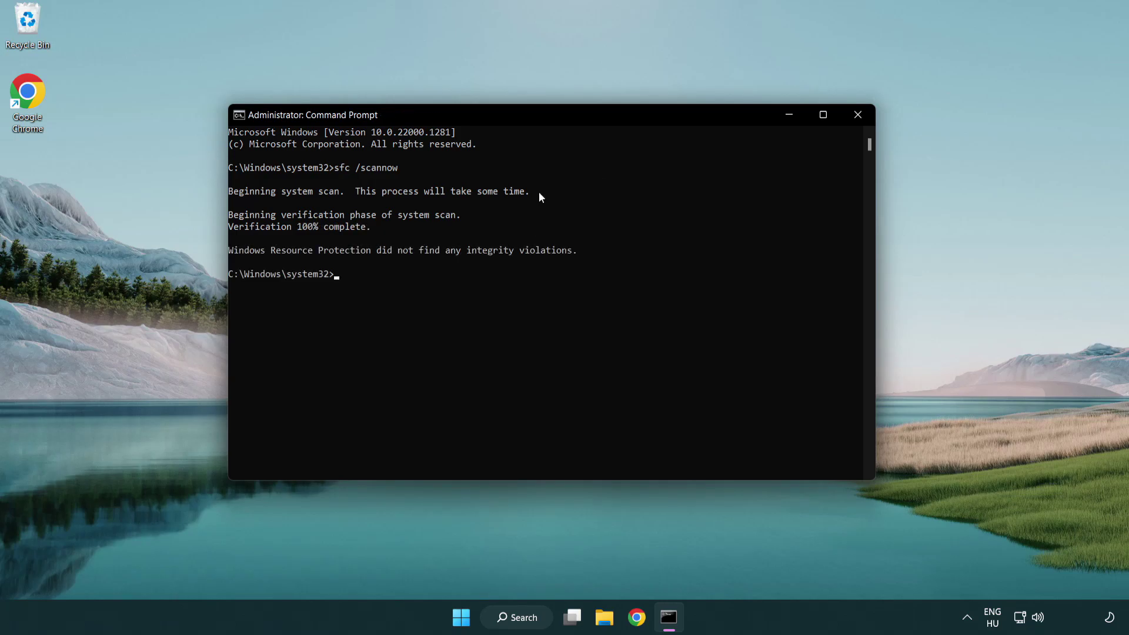
Close Command Prompt and display the Start menu power options showing Restart
{"action": "left_click", "coordinate": [858, 115]}
{"action": "left_click", "coordinate": [477, 617]}
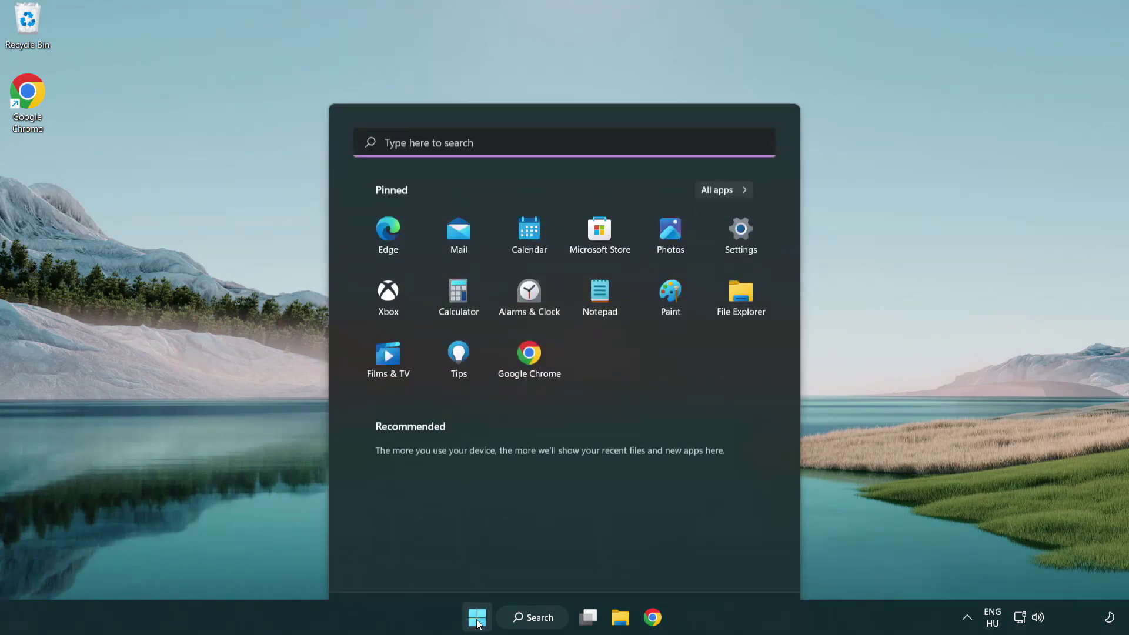
{"action": "left_click", "coordinate": [749, 565]}
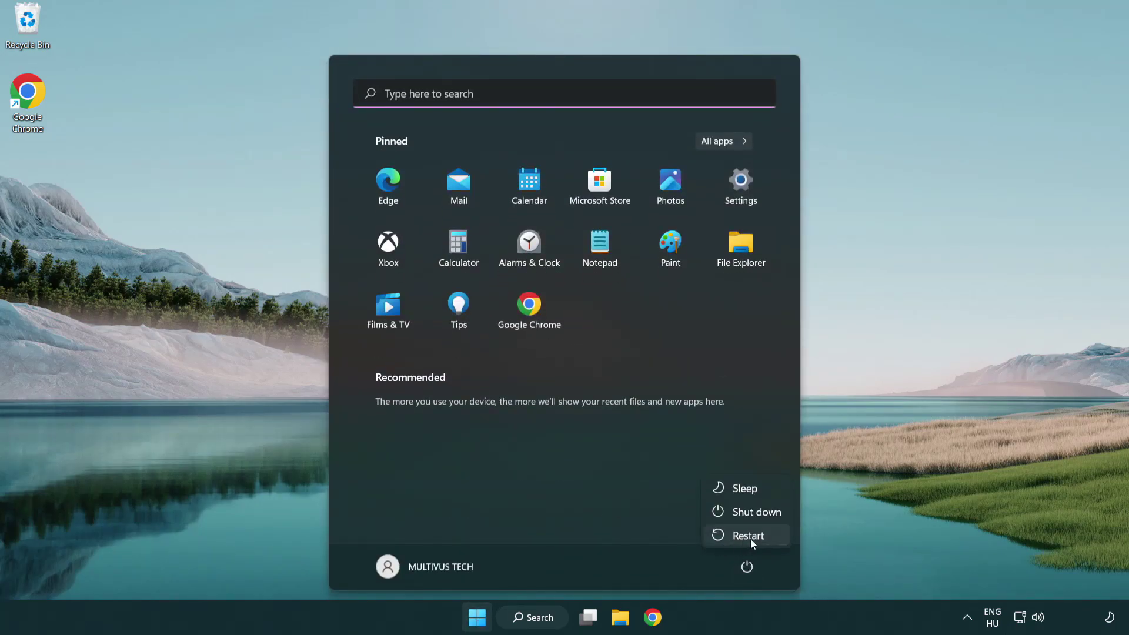